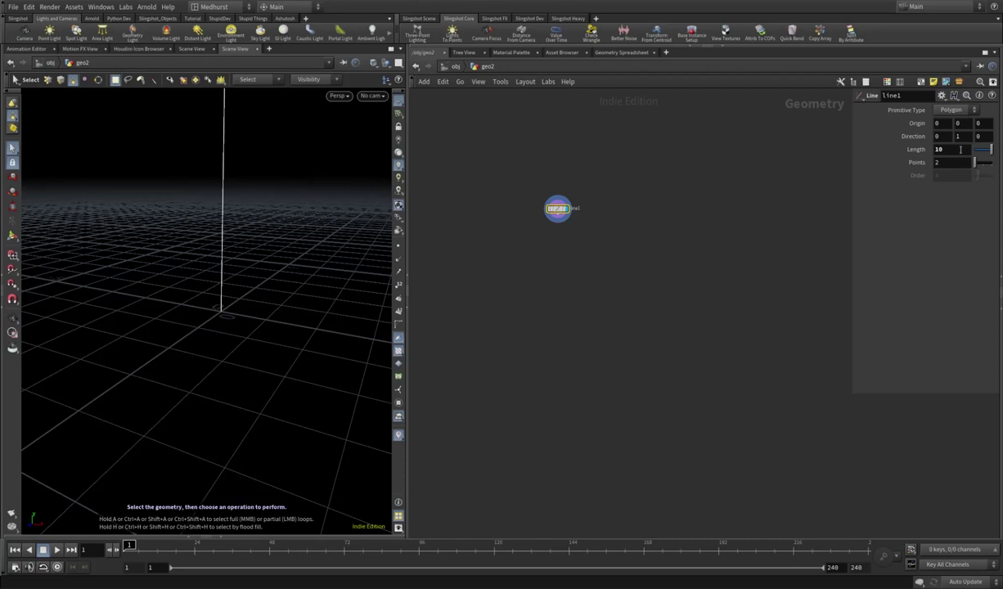
- Set the line's length to 2 and its point count to 10, and show points in the viewport
left_click_drag(961, 150, 874, 157)
type("2")
key("Tab")
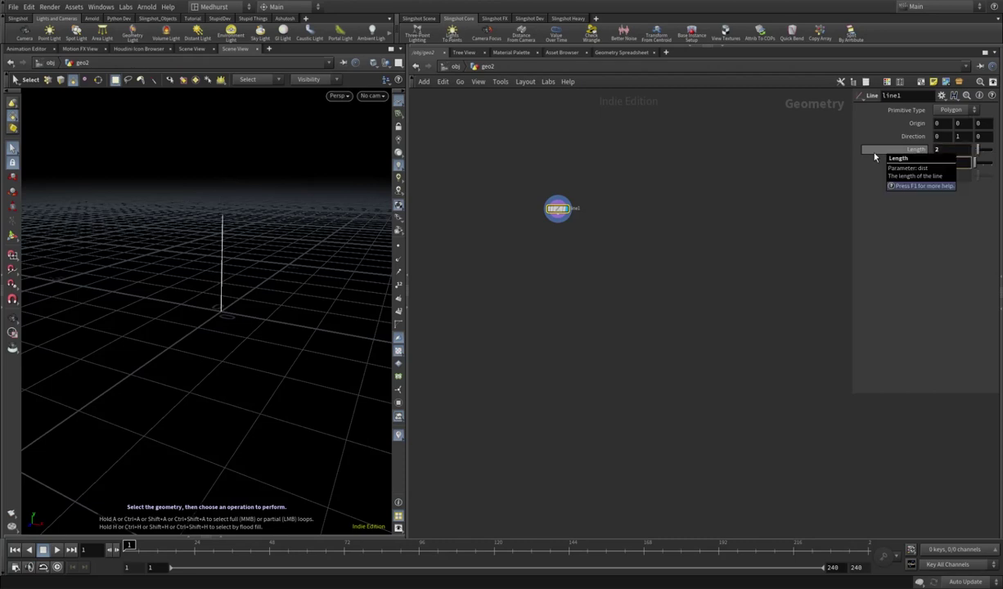
type("10")
key("Return")
left_click(399, 247)
left_click_drag(278, 257, 204, 257, "alt")
key("s")
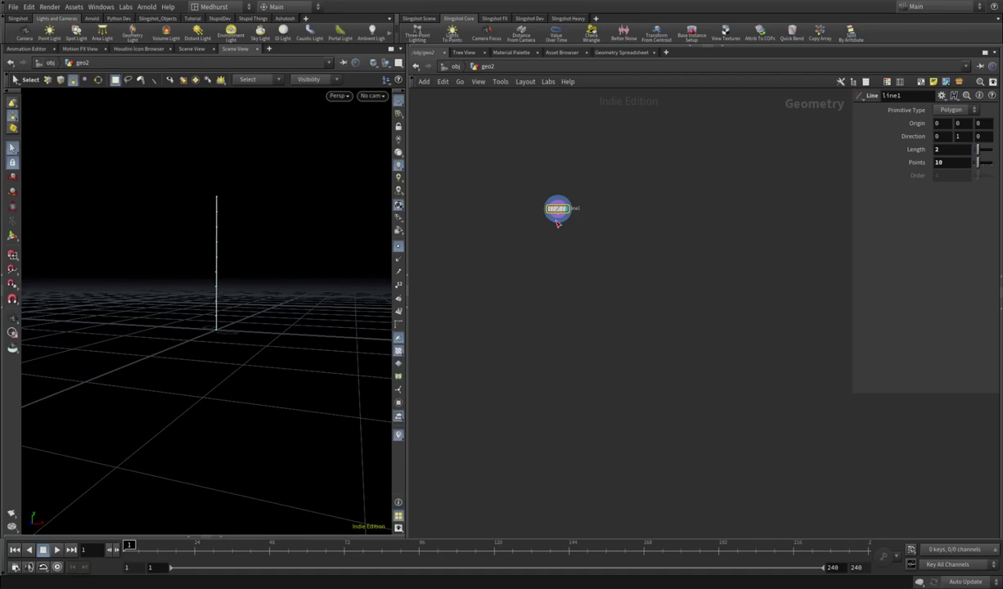
- Add an Attribute Wrangle node connected to the line node's output
left_click(556, 221)
left_click(563, 270)
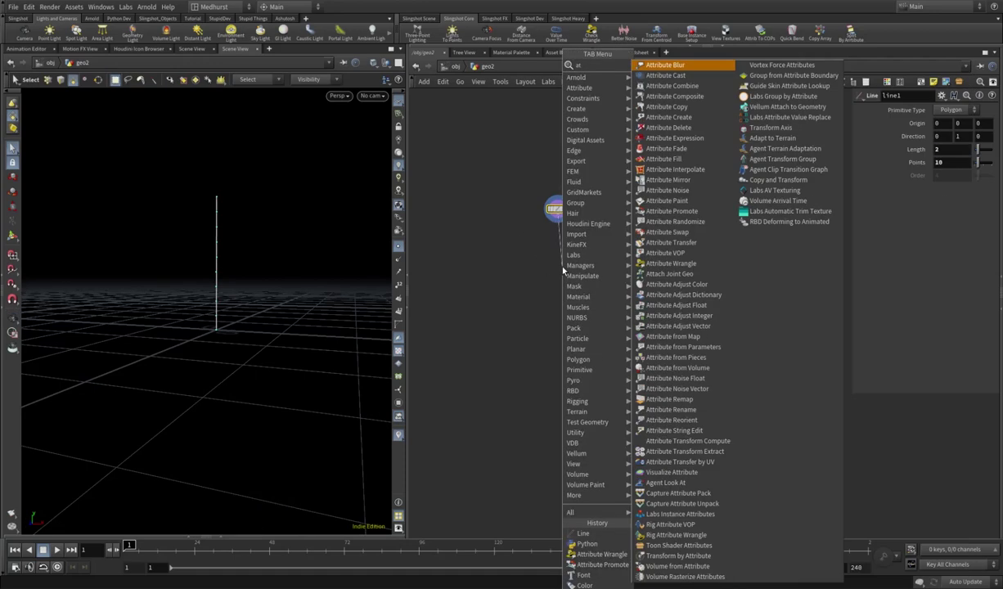
type("attribwr")
key("Return")
left_click(956, 216)
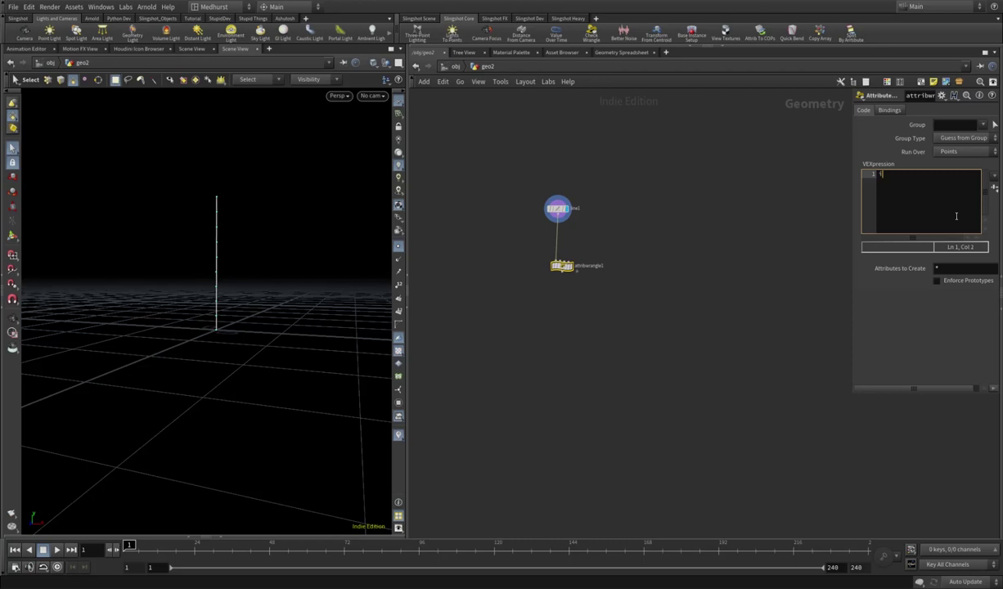
type("if(@ptnum")
type("==0 || @ptnum==npo")
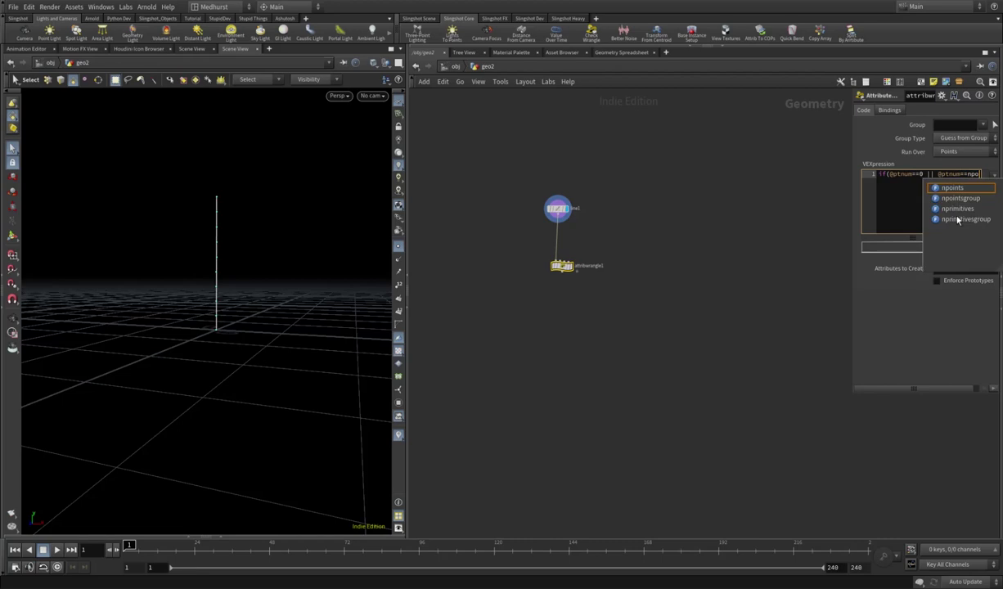
type("int(0)")
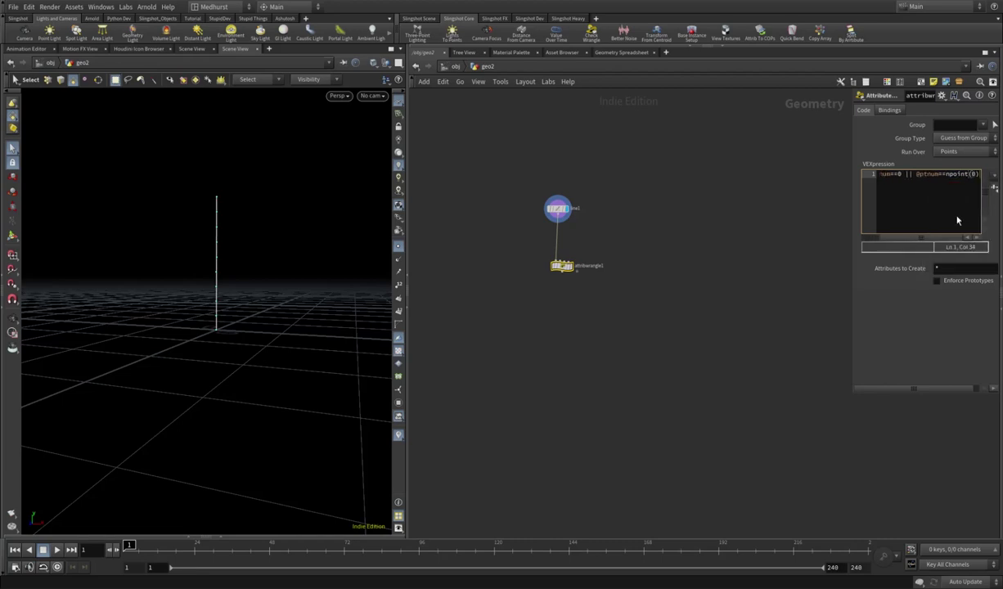
type("-1))")
left_click(822, 276)
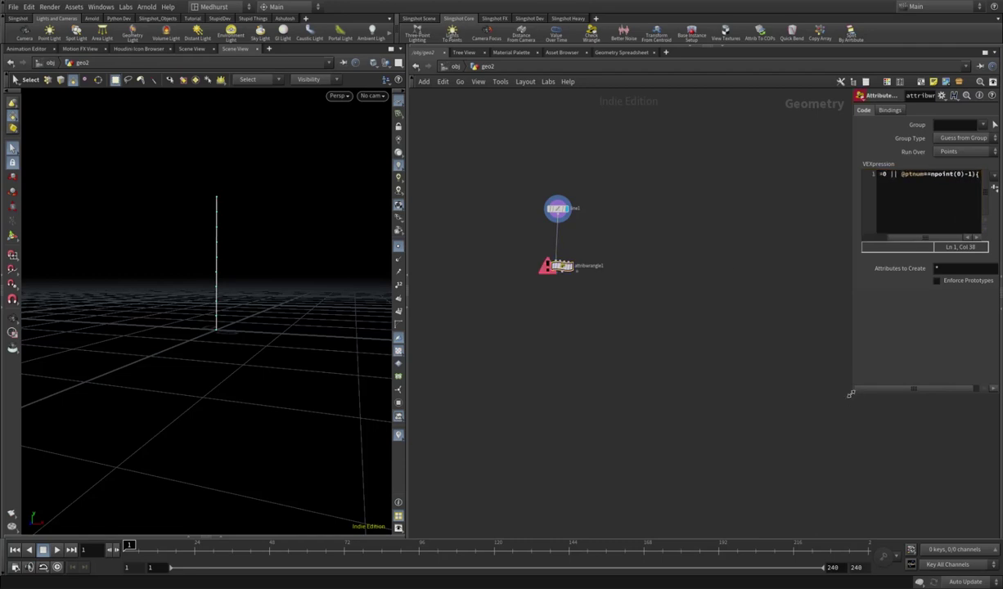
left_click_drag(851, 394, 565, 440)
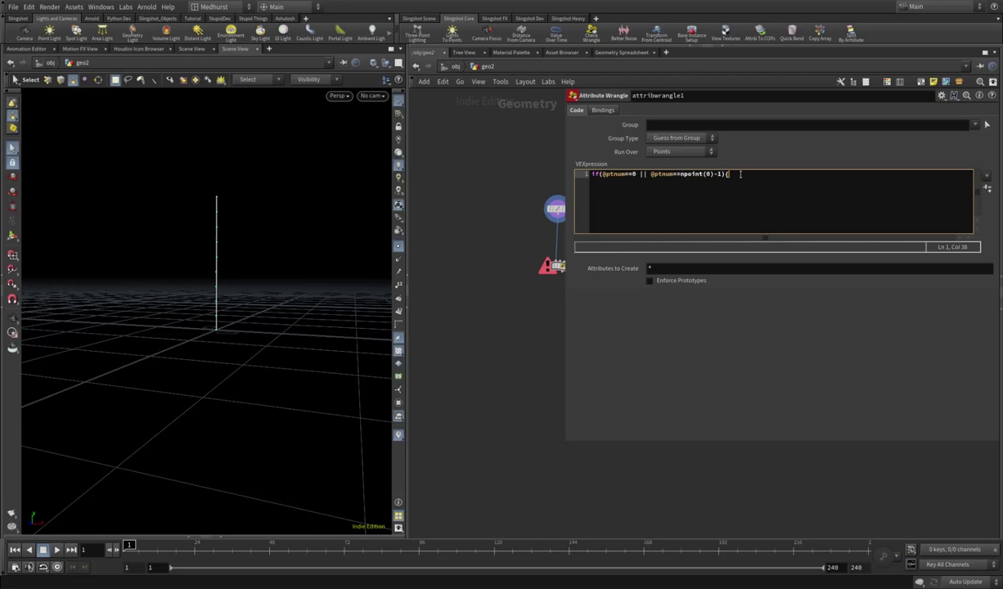
key("Return")
type("@group_ends=1;")
key("Return")
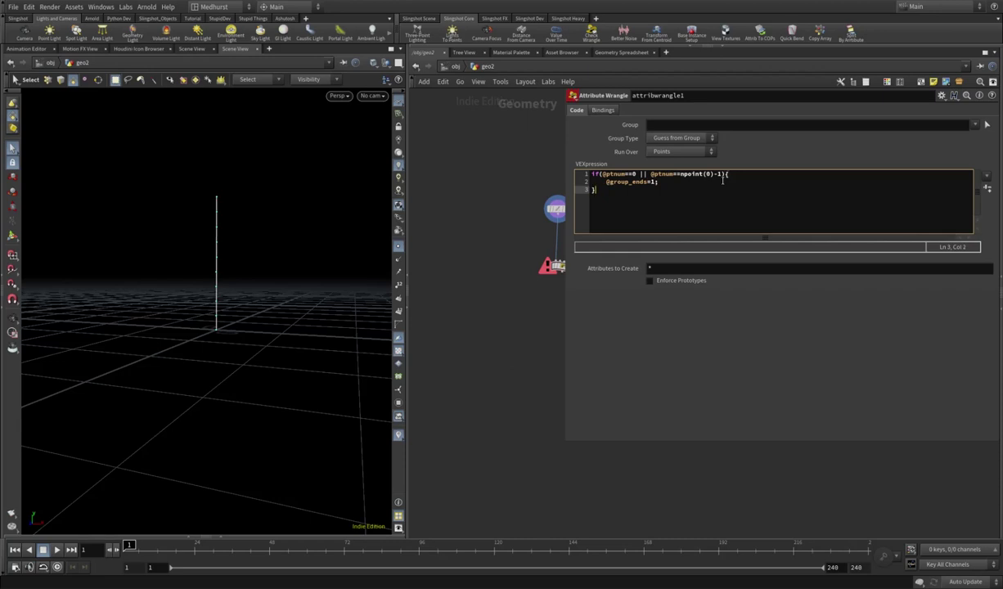
- Display the wrangle node, correct npoint to npoints in its code, and check its point groups in the node info
middle_click_drag(560, 286, 497, 319)
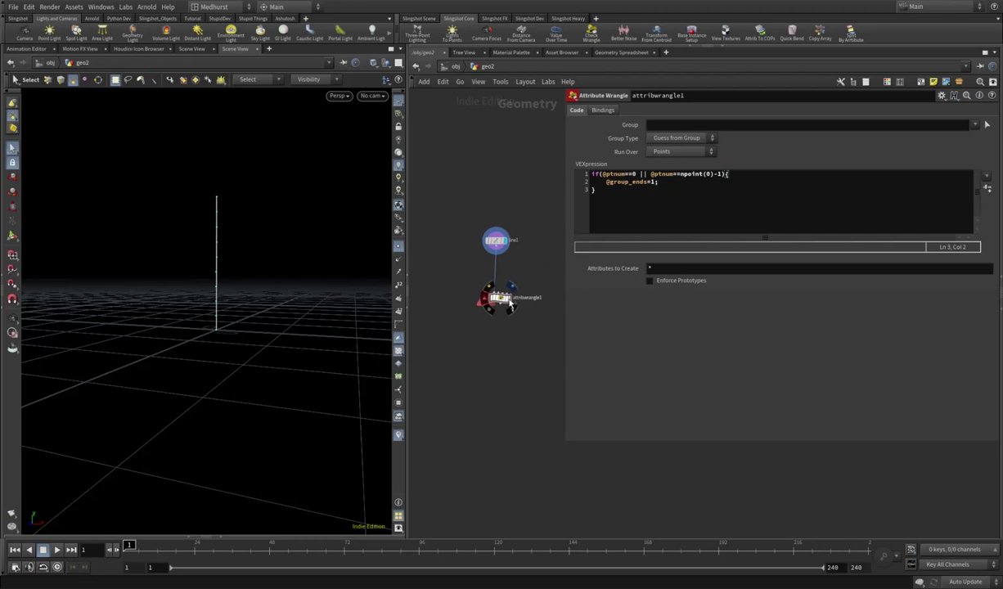
left_click(510, 298)
left_click(707, 174)
type("s")
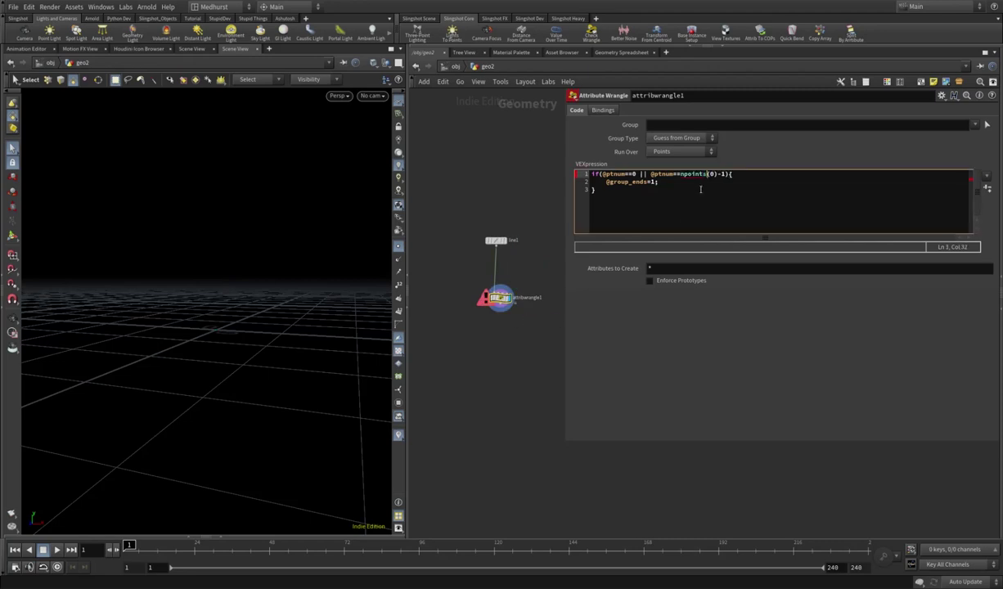
middle_click(500, 299)
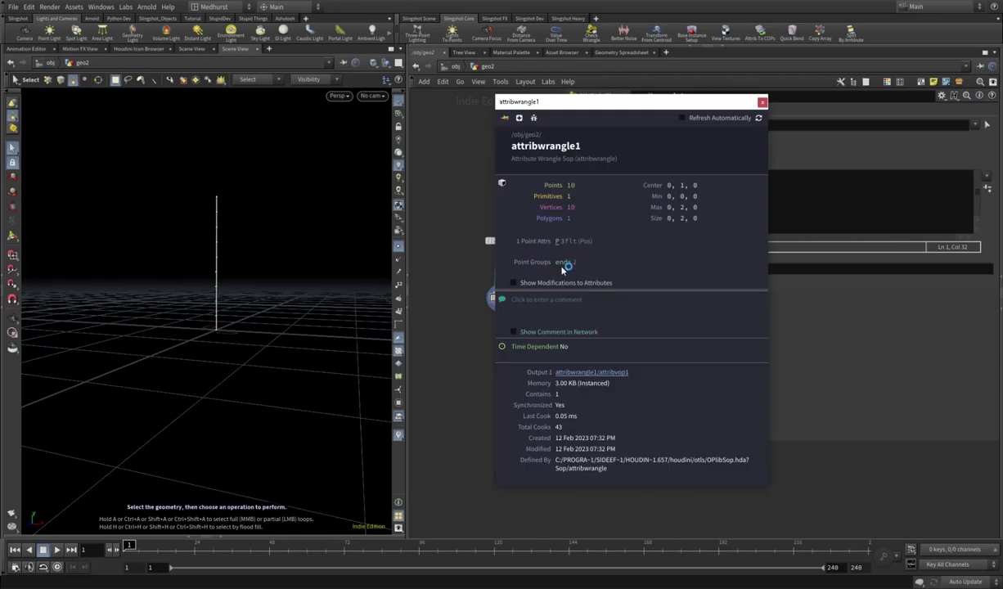
left_click(762, 103)
- Add a Blast node after the wrangle, set its group to ends, display it, and enable Delete Non Selected
key("Tab")
type("blast")
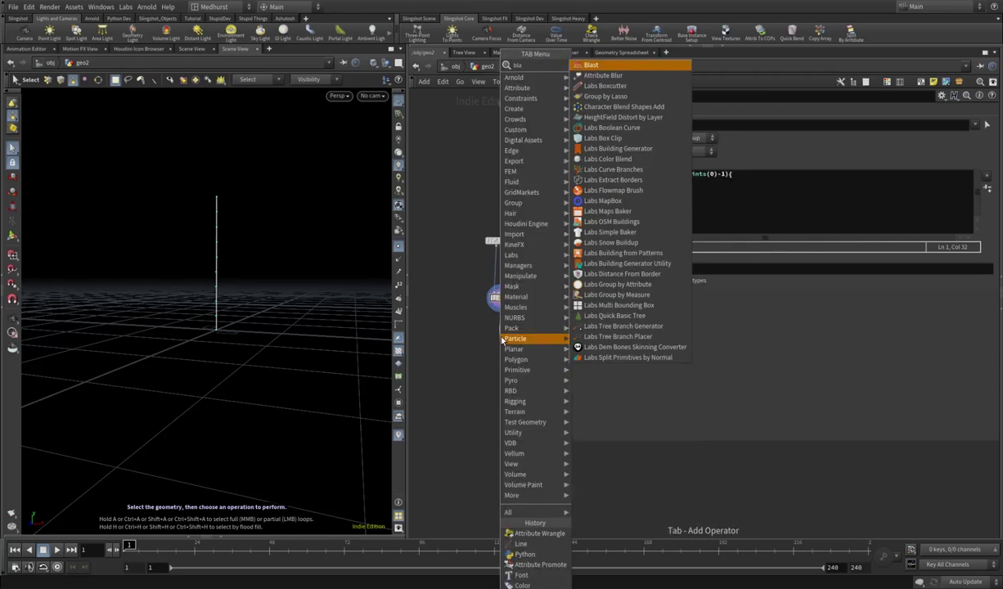
key("Return")
left_click(966, 112)
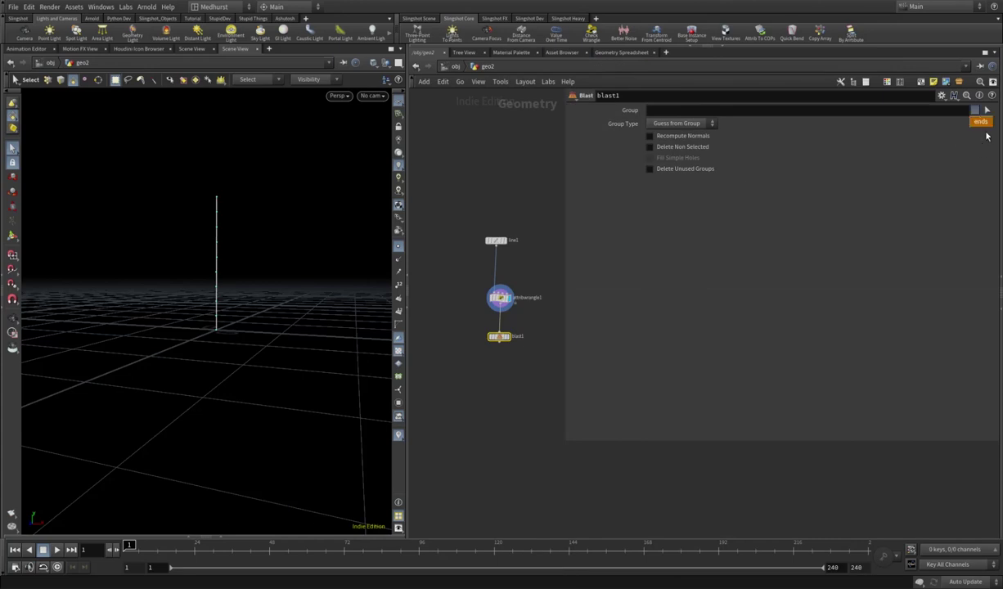
left_click(947, 123)
left_click(509, 338)
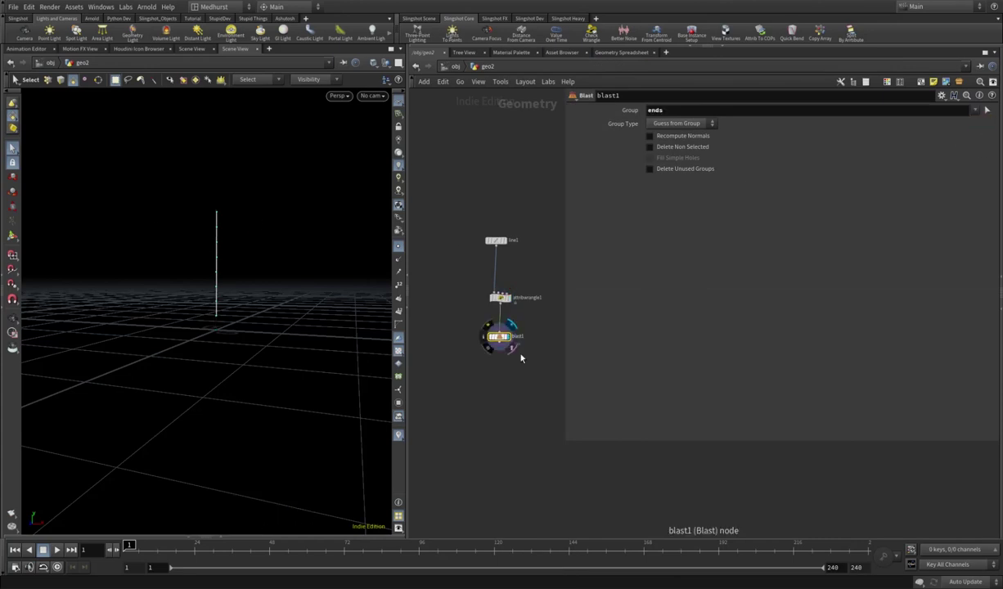
left_click(651, 146)
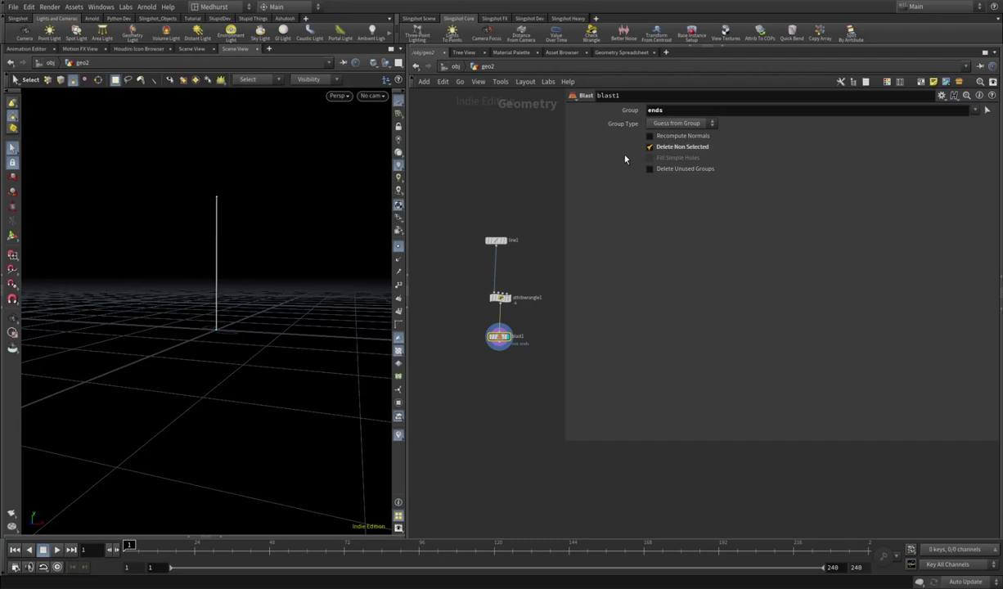
left_click(501, 297)
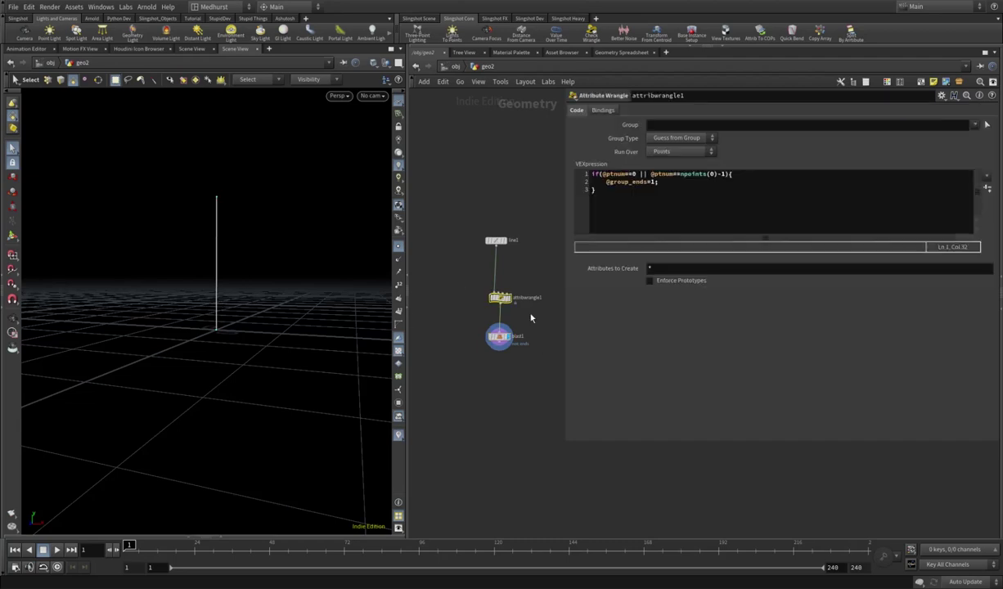
type("lse ")
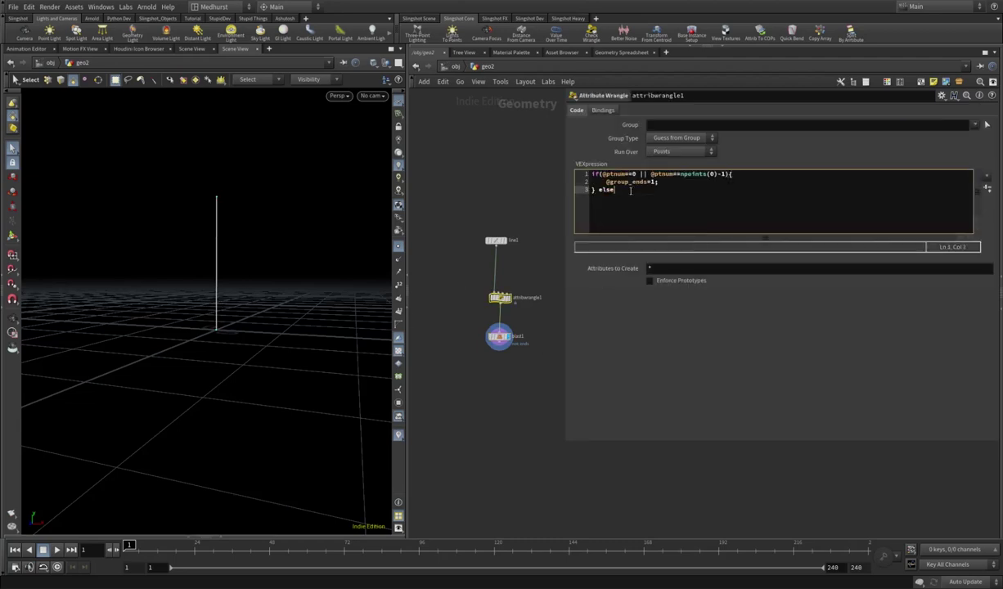
type("{")
key("Return")
type("@group_middl")
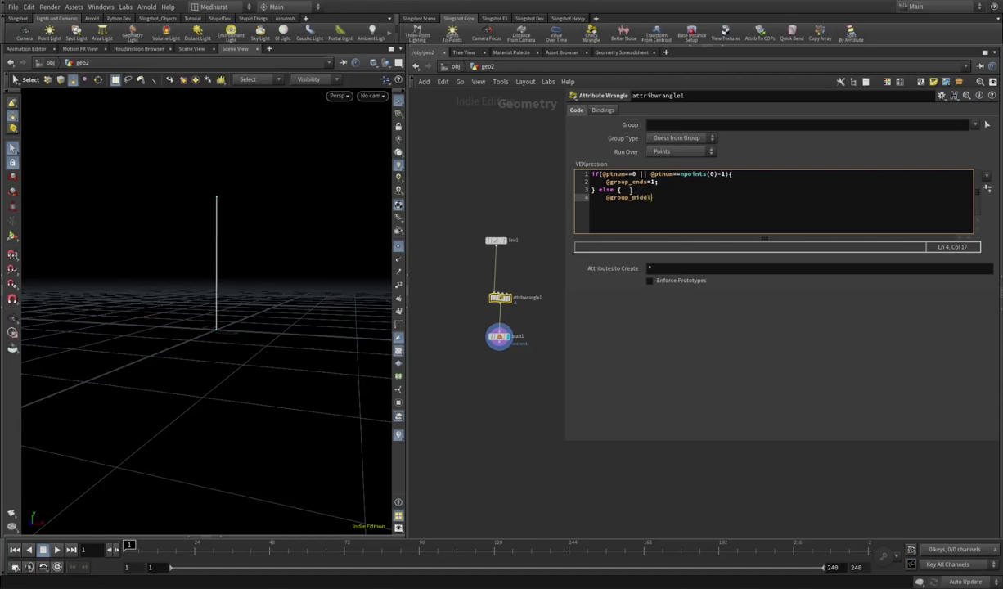
type("e=1;")
key("Return")
left_click(482, 191)
- Set the Blast group to middle, compare with Delete Non Selected off and on, leaving it on, and shrink the parameter area
left_click(497, 336)
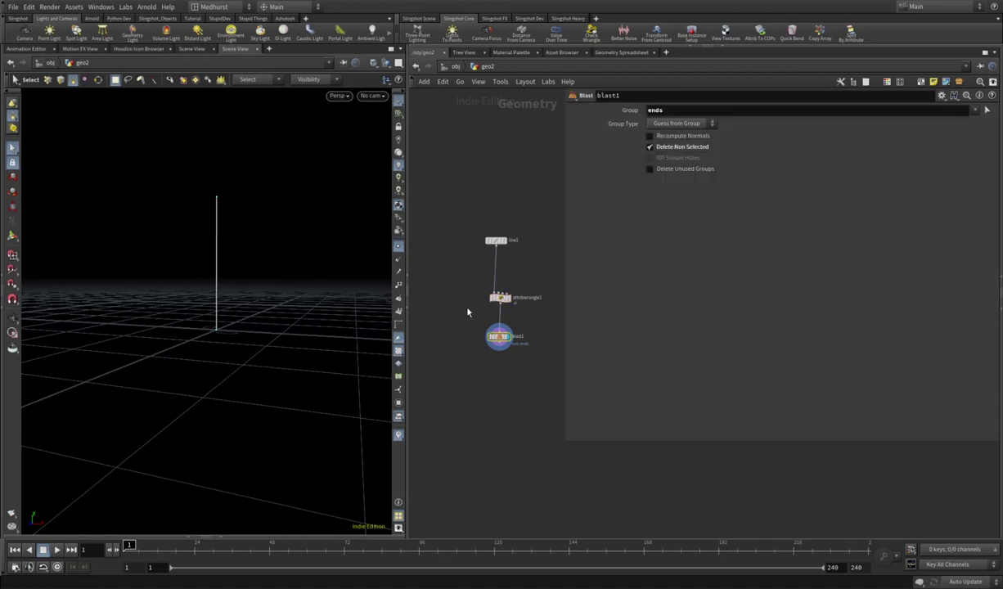
double_click(700, 112)
type("middle")
key("Return")
left_click(653, 147)
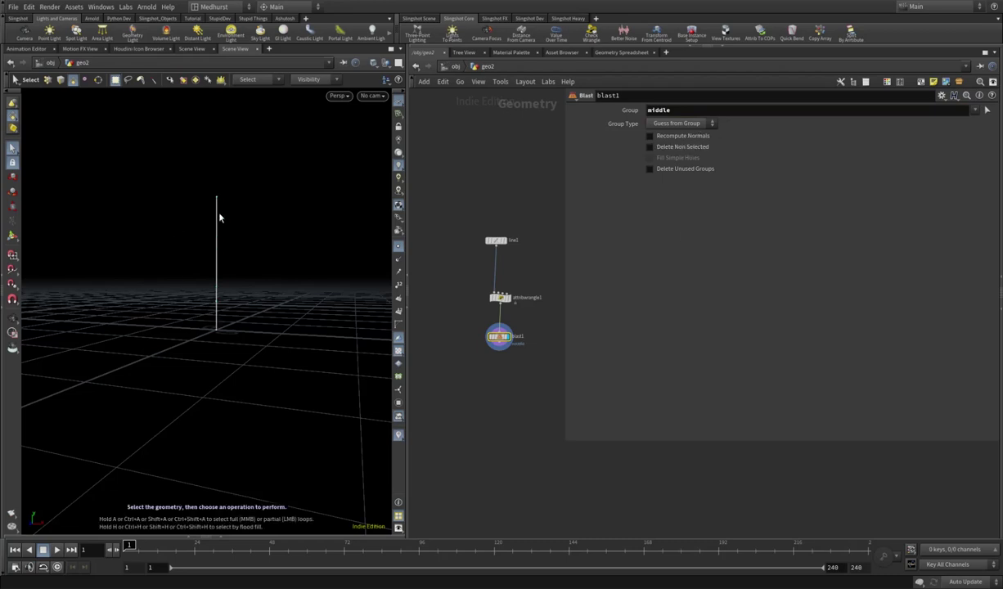
left_click(680, 148)
left_click_drag(565, 443, 786, 423)
middle_click_drag(535, 401, 634, 405)
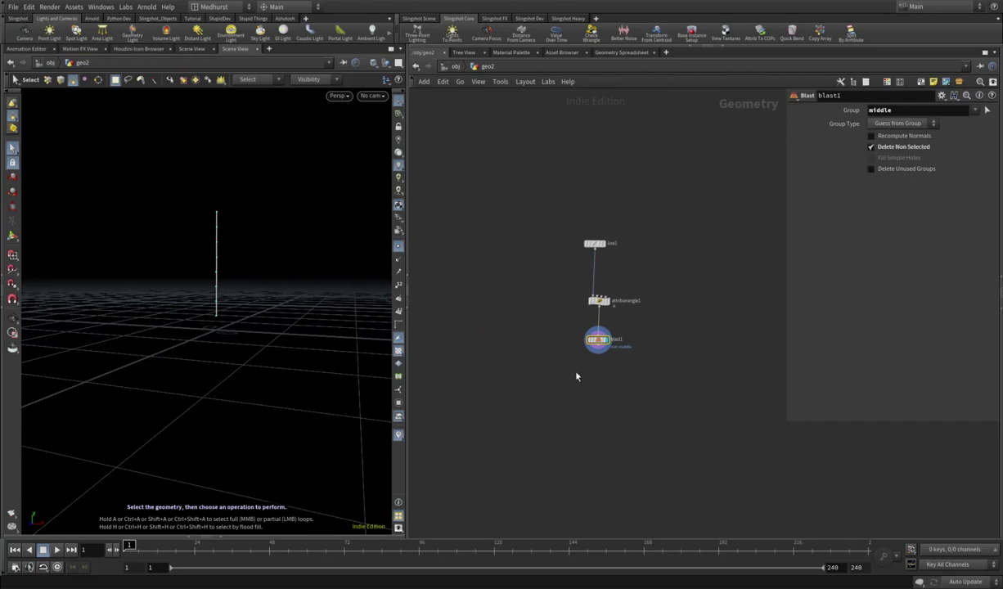
- Add a Font node in the empty network space beside the line chain
middle_click_drag(675, 230, 600, 252)
left_click(600, 237)
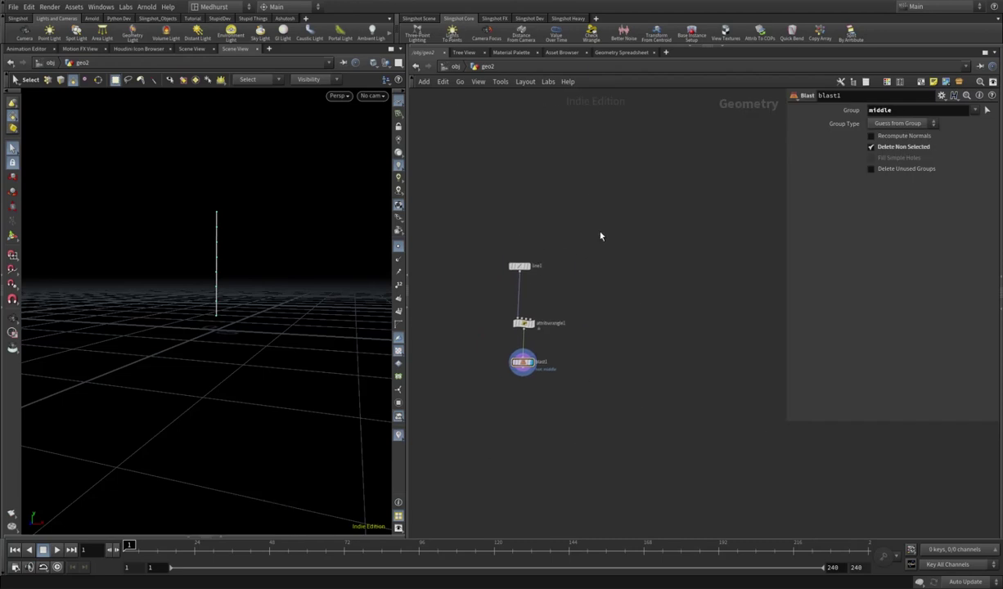
key("Tab")
type("font")
key("Return")
left_click(663, 229)
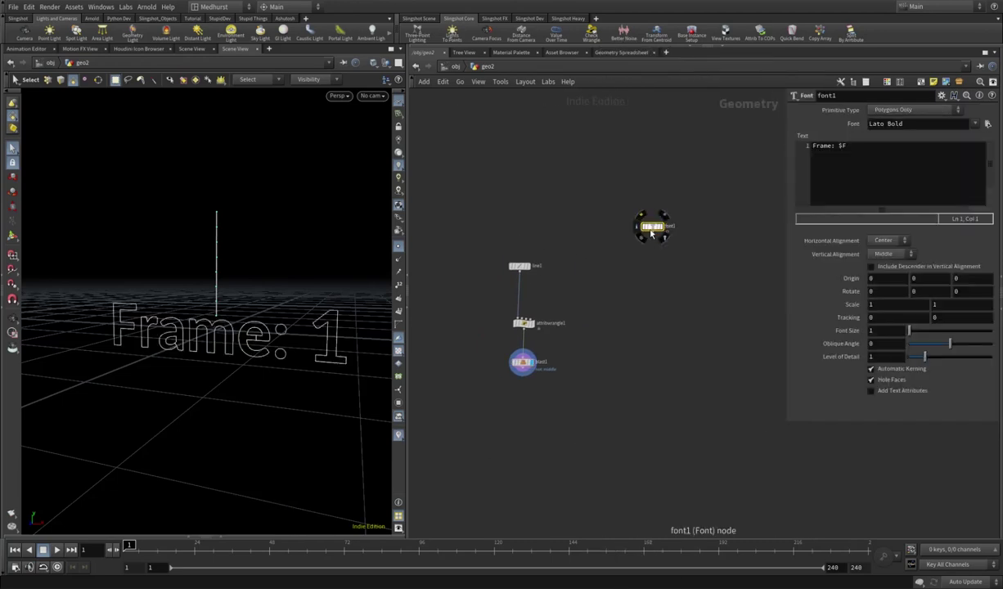
- Add an Assemble node connected to the Font node's output and align it directly underneath
left_click(650, 231)
key("Tab")
type("assemble")
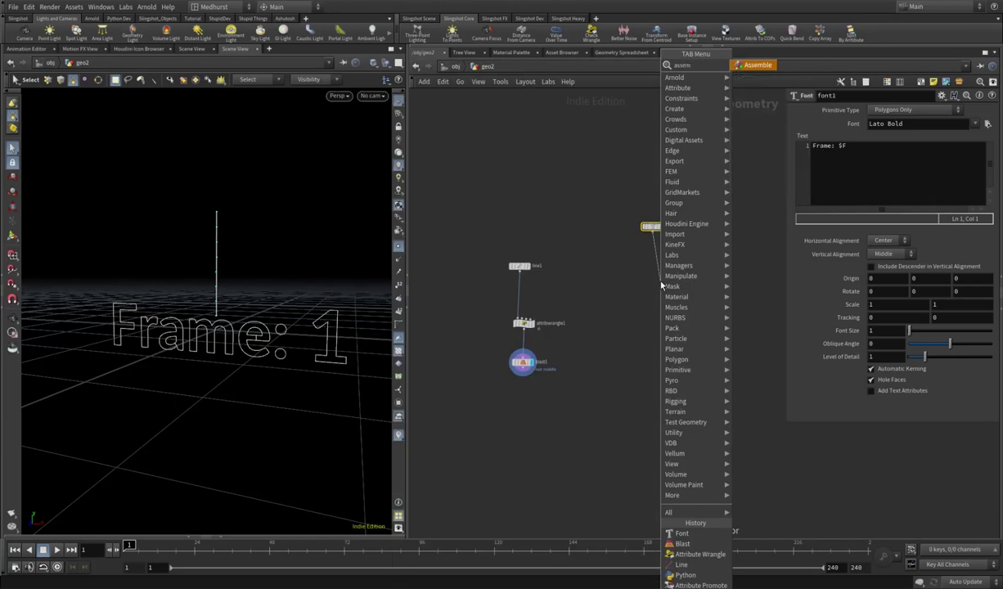
key("Return")
left_click(660, 281)
left_click_drag(661, 284, 653, 270)
middle_click_drag(656, 318, 591, 376)
- Replace the Font node's text with "Hello World!" and display that node
left_click(587, 286)
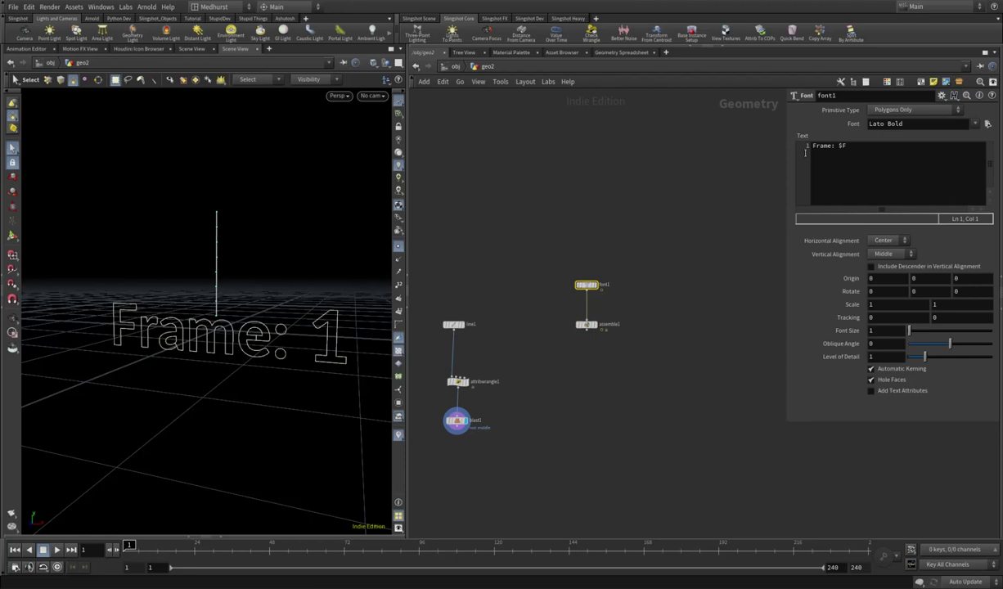
left_click_drag(857, 157, 703, 142)
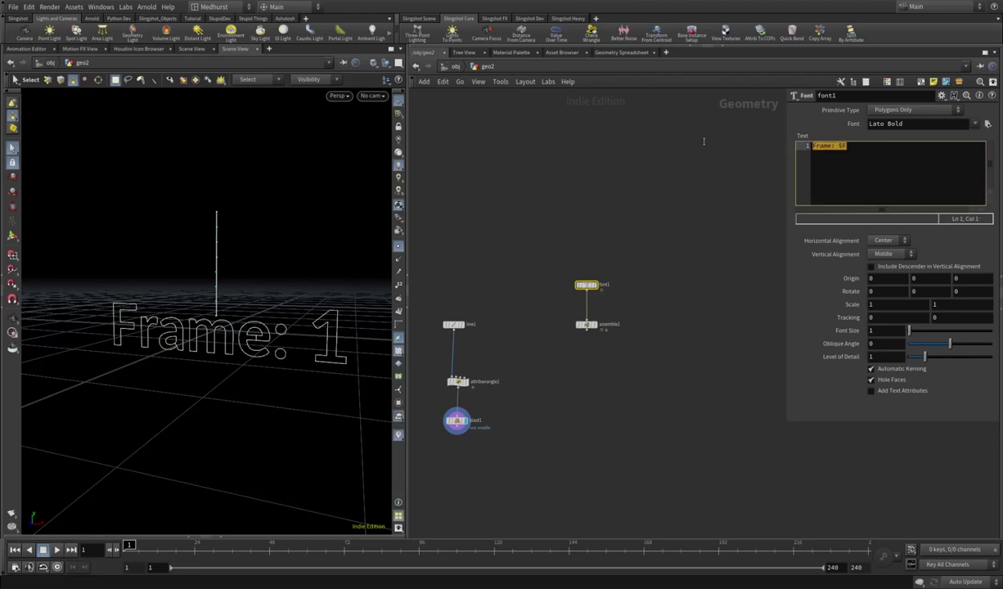
type("Hello World!")
left_click(653, 193)
left_click(603, 290)
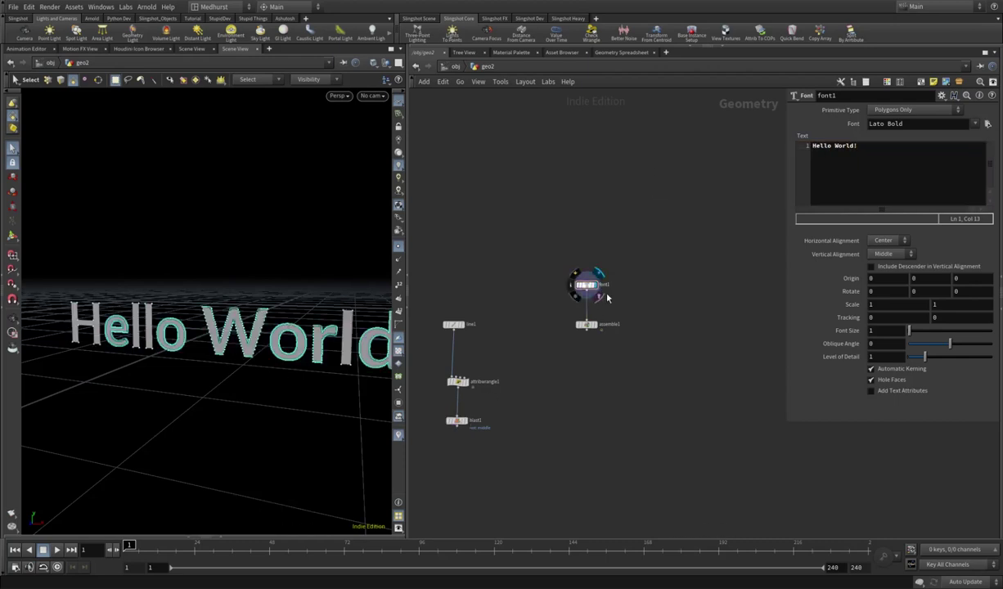
right_click_drag(118, 277, 331, 277, "alt")
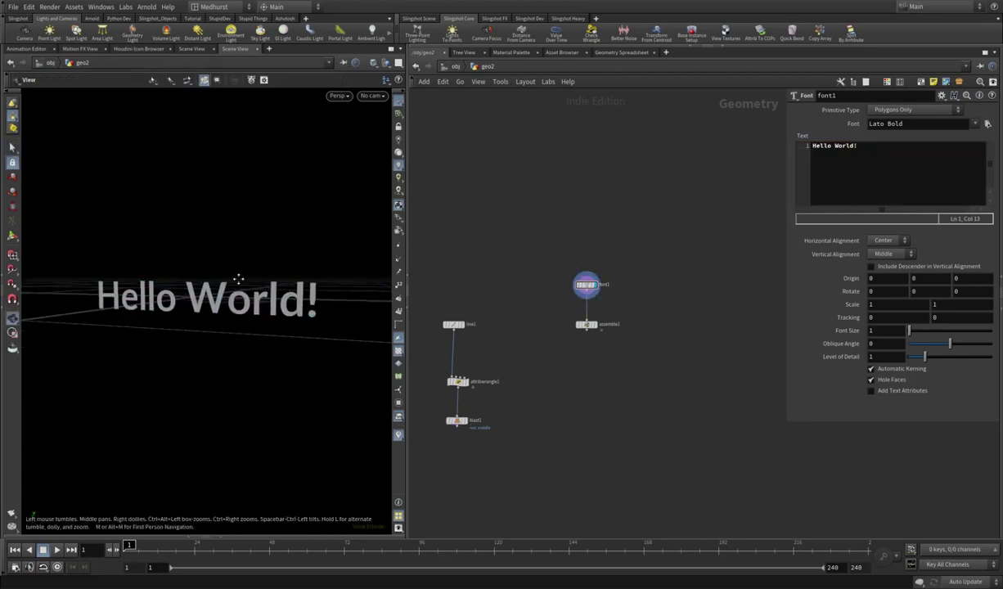
- Enable Create Packed Primitives on the Assemble node, display it, and examine the pieces of the exclamation mark
left_click_drag(551, 311, 621, 349)
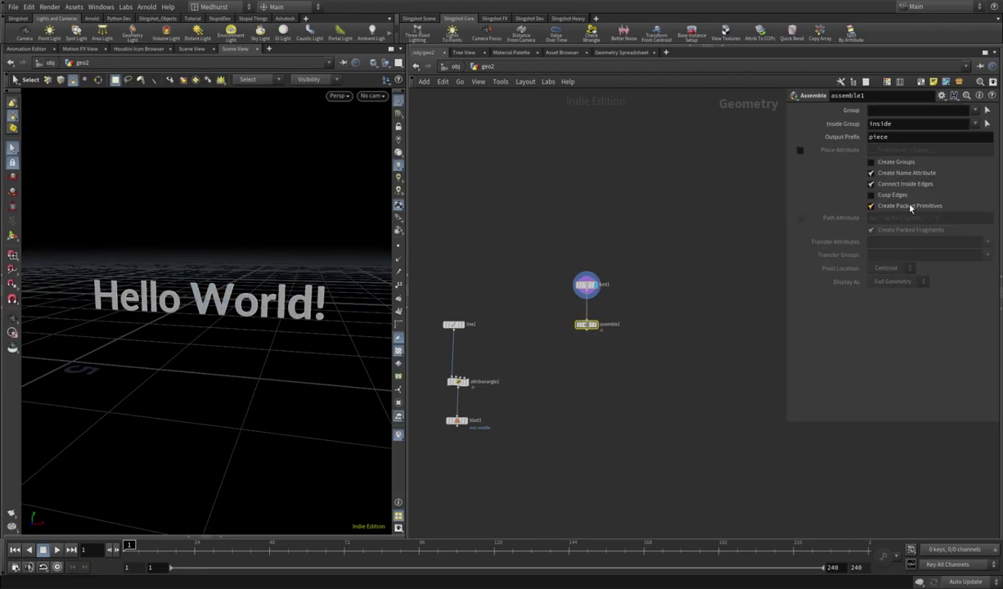
left_click(593, 325)
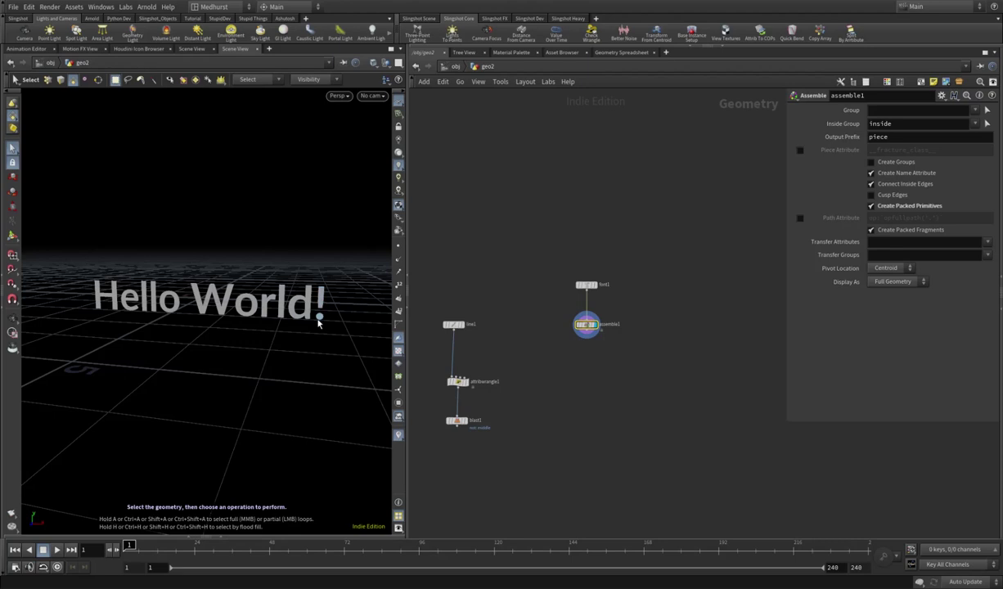
key("Escape")
left_click_drag(320, 316, 287, 296)
key("s")
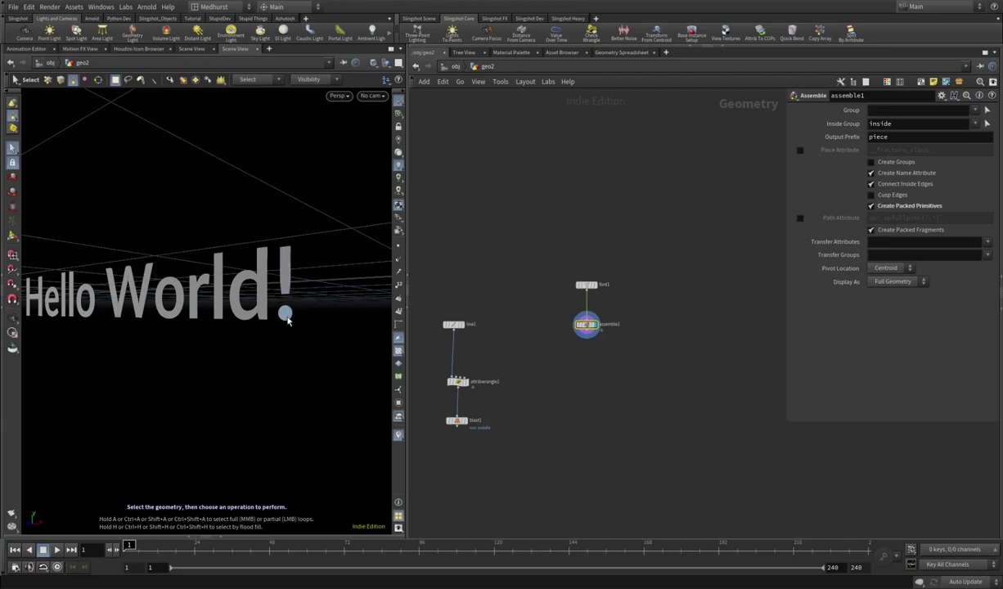
- Add a Connectivity node fed by the Font node and set its connectivity type to Primitive
key("Tab")
type("connect")
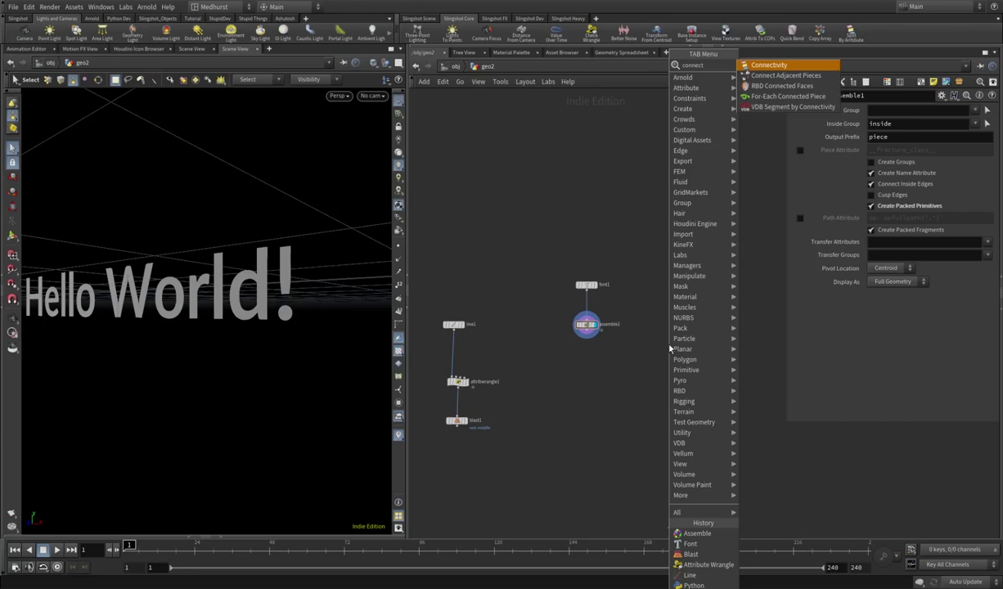
key("Return")
left_click(638, 327)
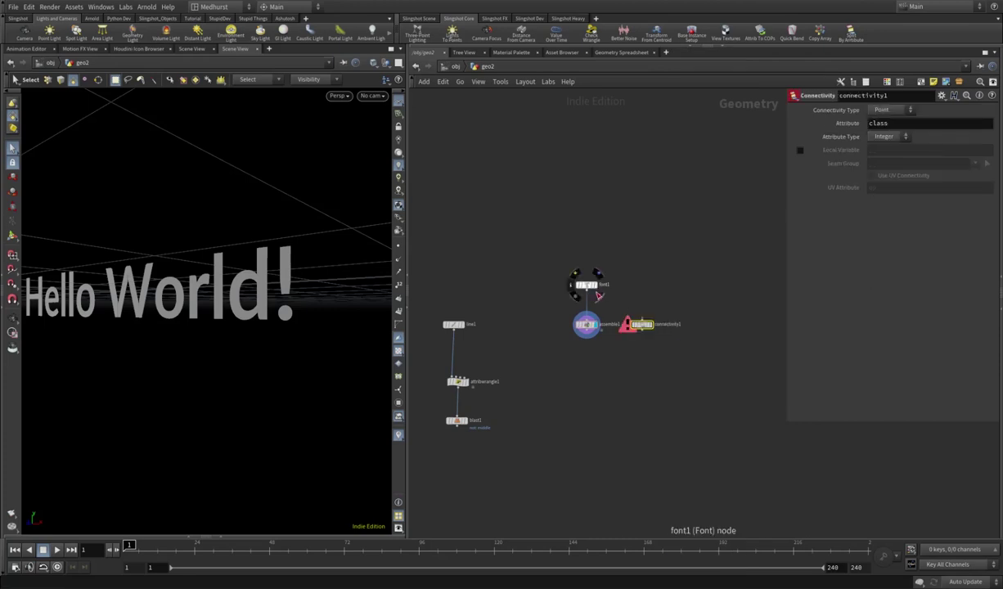
left_click(642, 319)
left_click(892, 110)
left_click(893, 123)
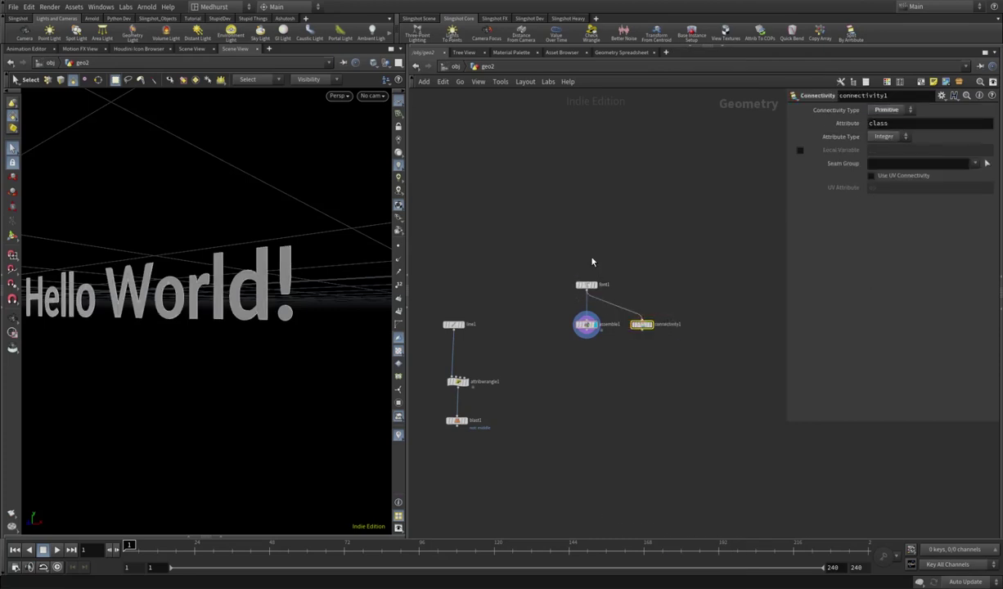
- Display the Connectivity node and add a Color node fed by its output
left_click(642, 330)
key("Tab")
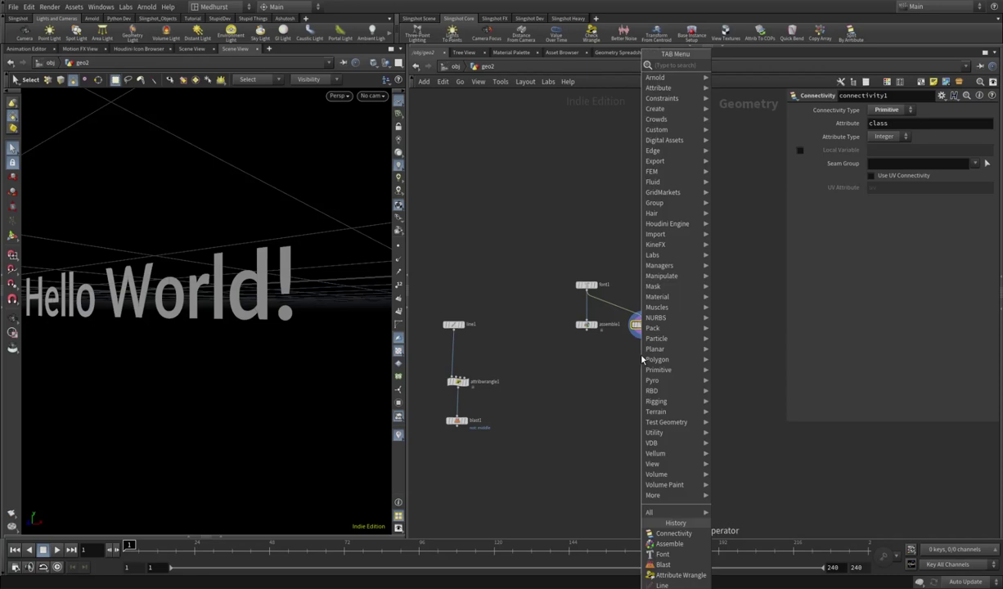
key("Return")
left_click(642, 354)
- Set the Color node's color type to Random from Attribute, driven by the class attribute
left_click(904, 162)
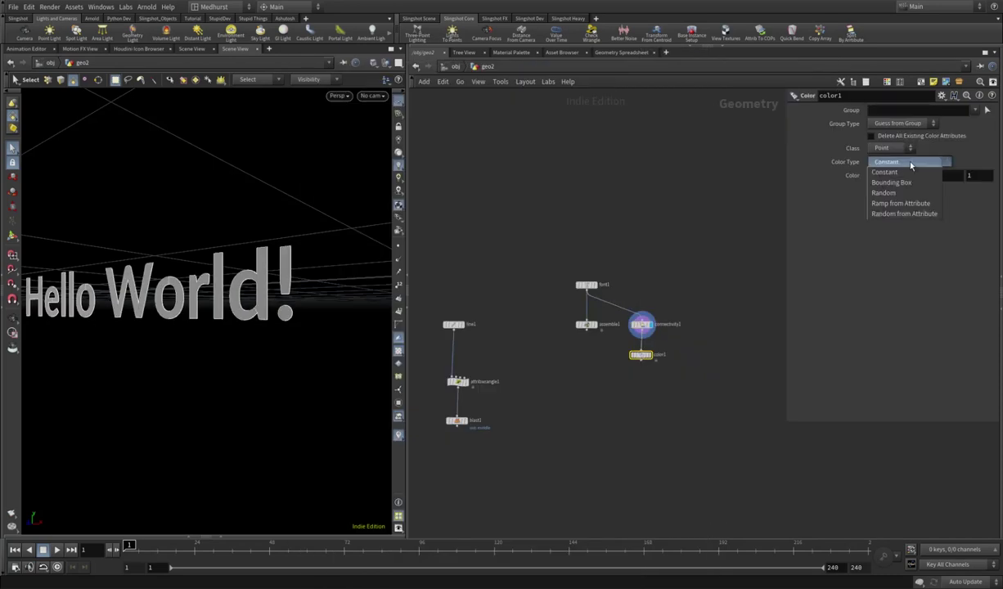
left_click(895, 205)
left_click(905, 162)
left_click(900, 213)
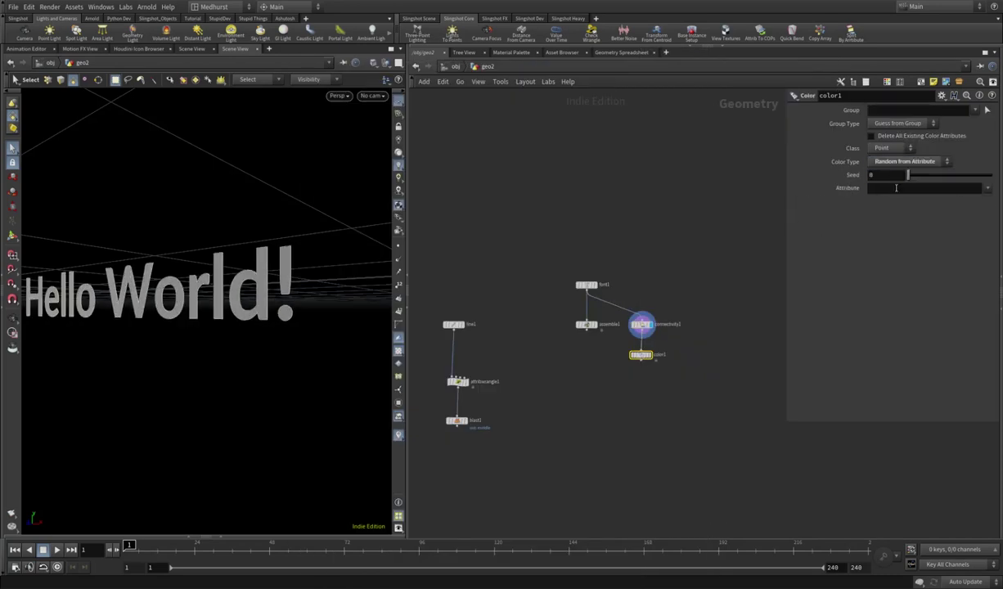
type("class")
key("Return")
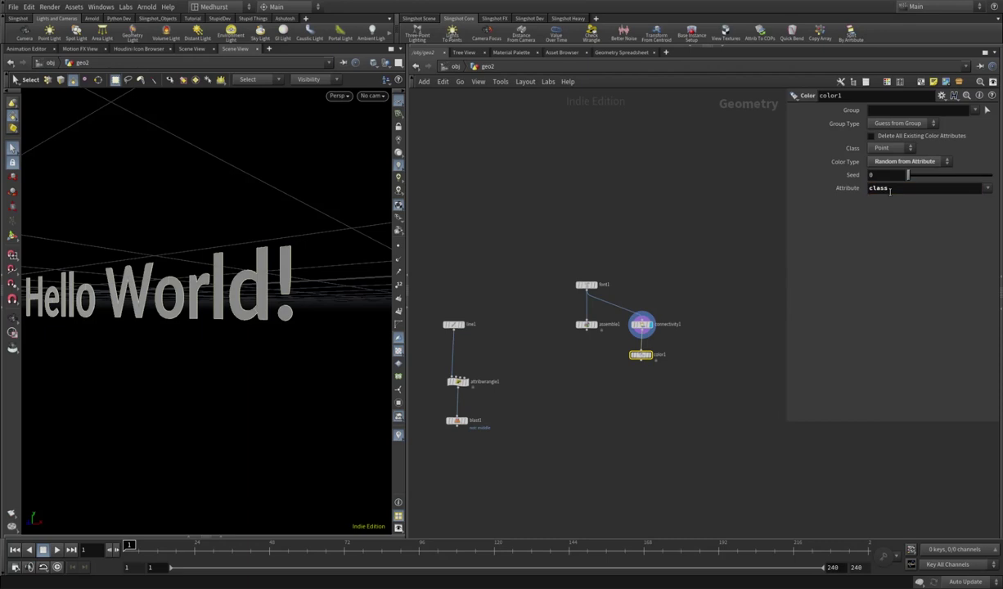
- Set the Color node's class to Primitive, display the node, and inspect the coloured letters
left_click(897, 149)
left_click(887, 170)
left_click(651, 356)
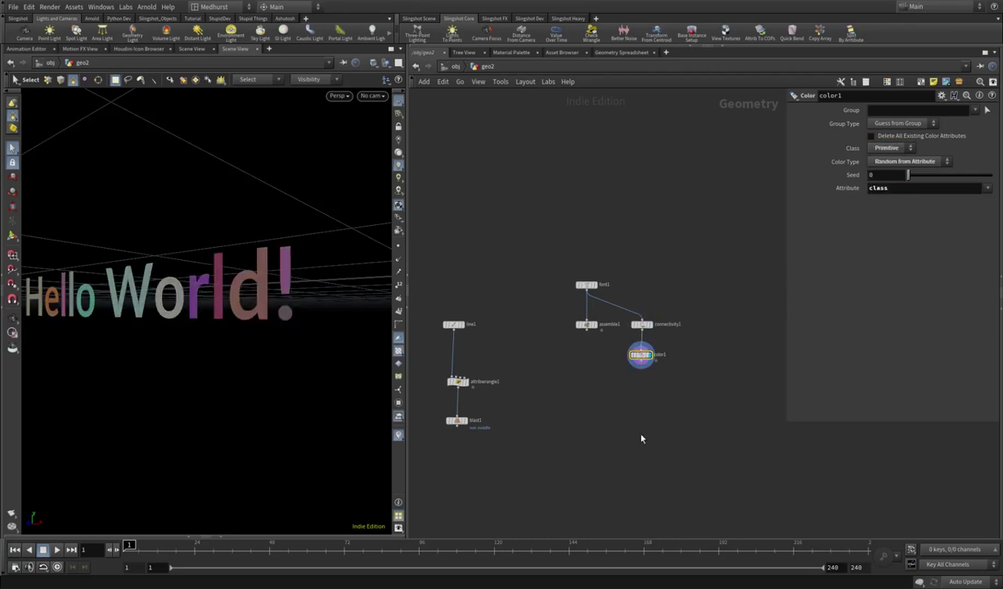
right_click_drag(264, 249, 244, 253, "alt")
left_click_drag(243, 253, 280, 280, "alt")
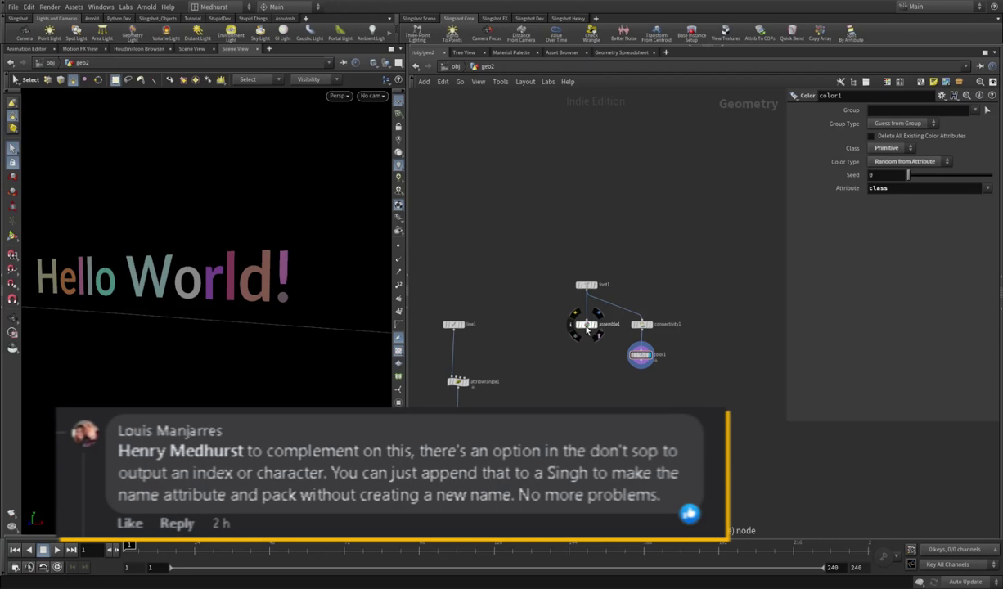
- Delete the nodes below the Font node and enable Add Text Attributes on the Font node
left_click_drag(555, 311, 647, 344)
key("Delete")
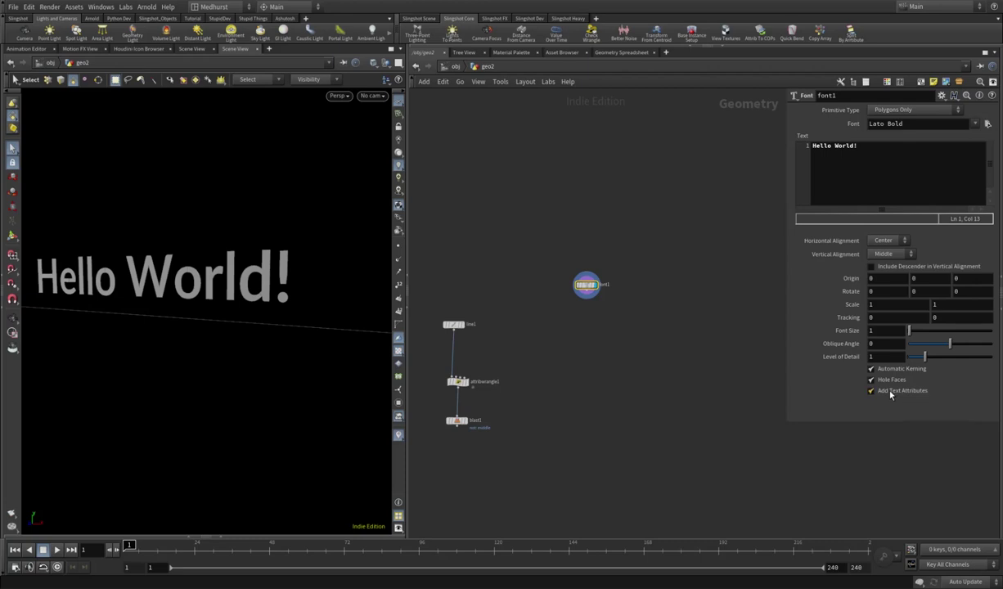
left_click(891, 391)
middle_click(586, 286)
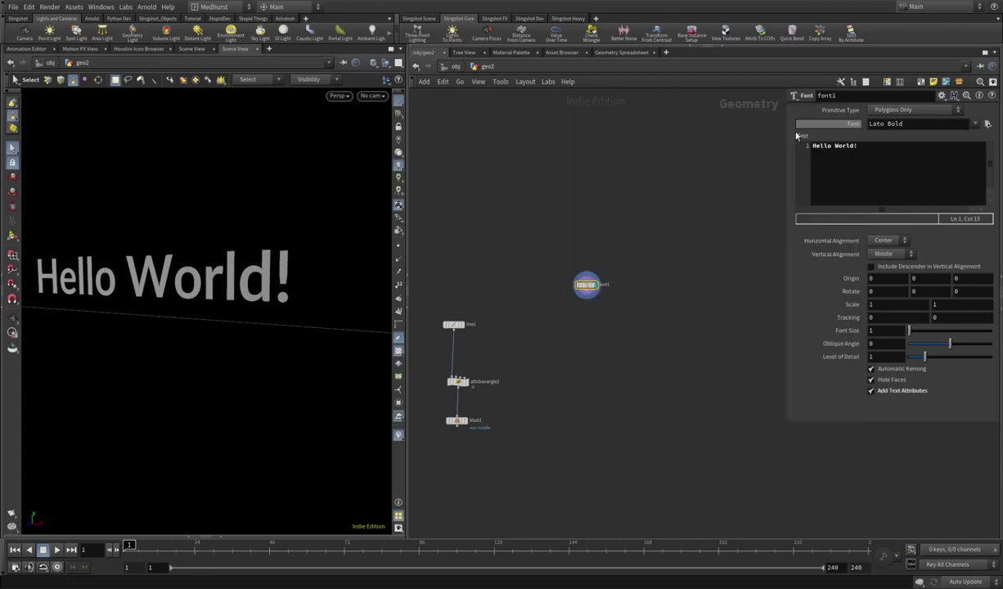
- Split the Font node's geometry by the textindex attribute with the By Attribute tool
left_click_drag(514, 223, 721, 252)
middle_click_drag(670, 239, 534, 231)
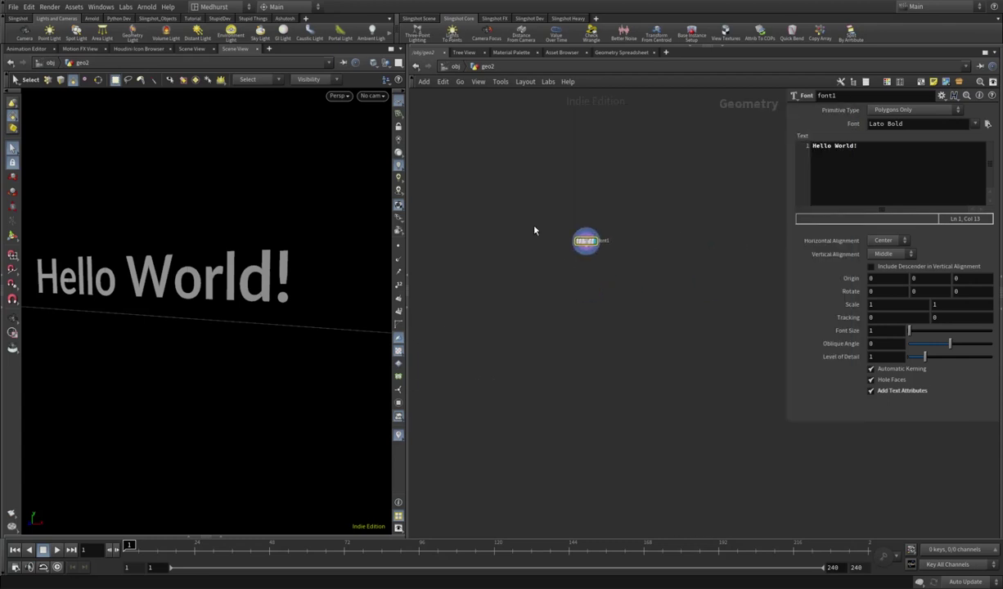
left_click(856, 35)
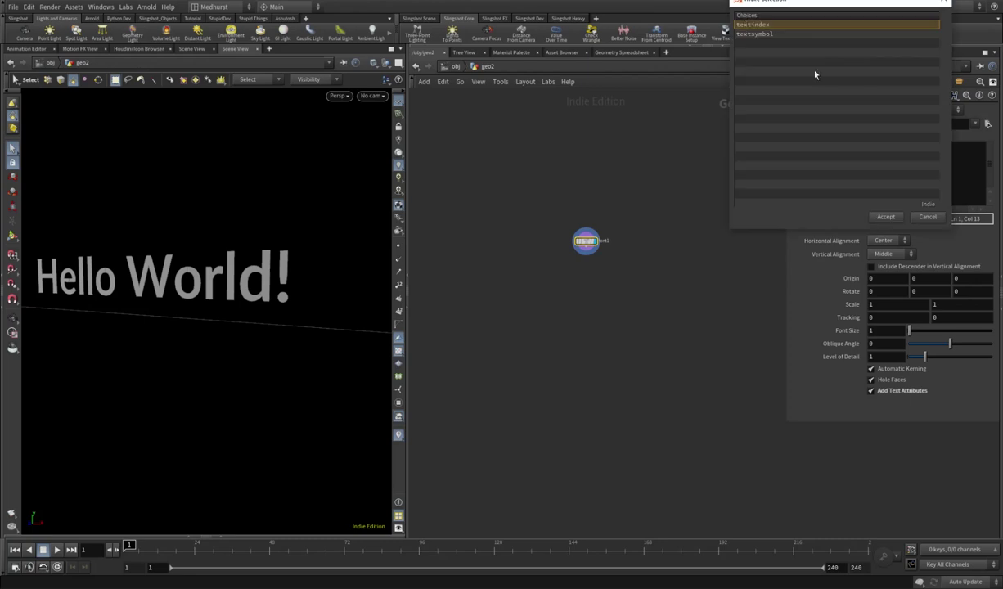
left_click(886, 217)
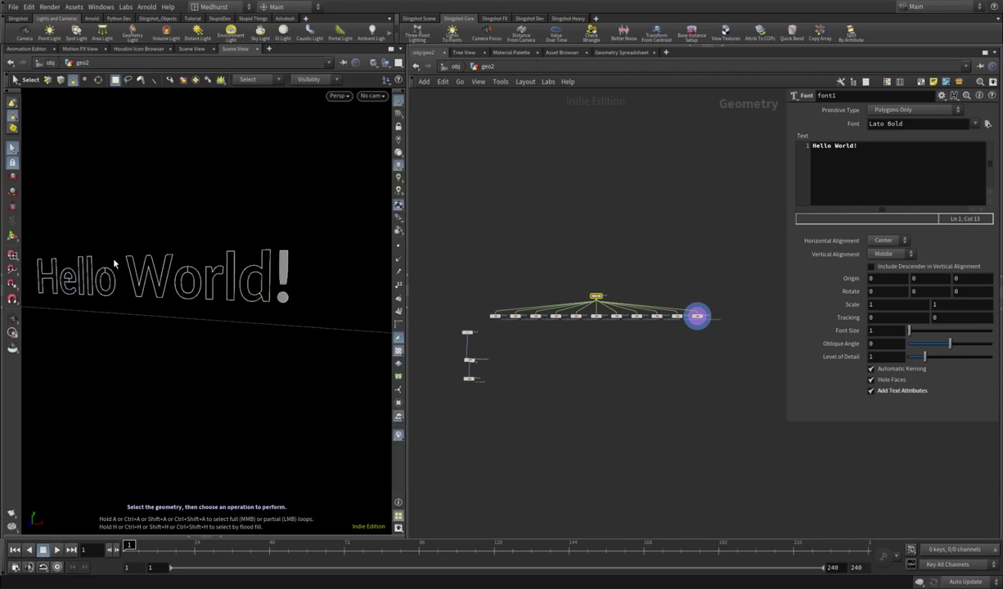
- Display several of the Blast nodes under the Font node one after another to examine which character each isolates
scroll(500, 316, "up", 3)
scroll(500, 317, "down", 1)
left_click(500, 317)
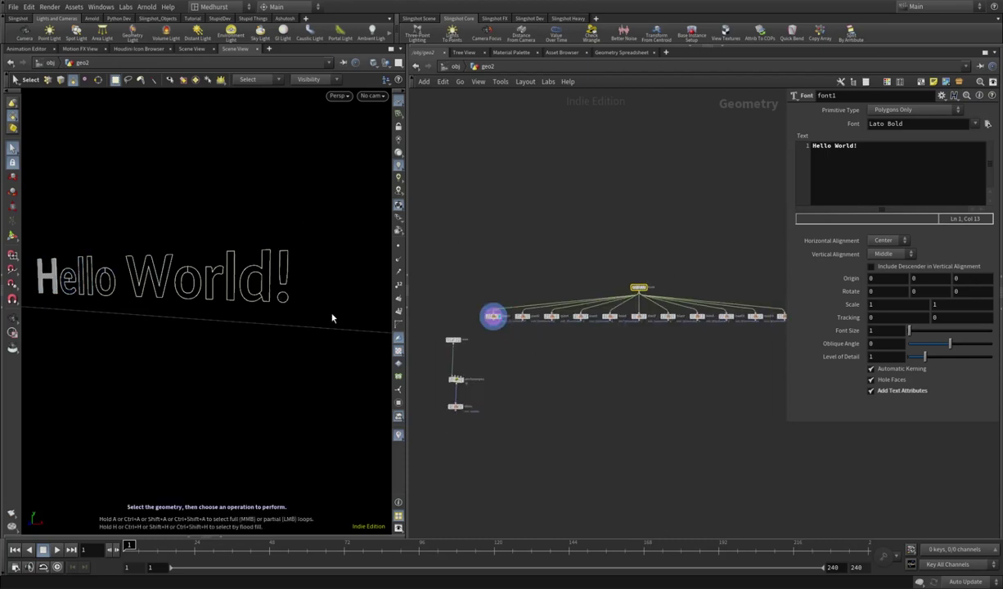
left_click(520, 316)
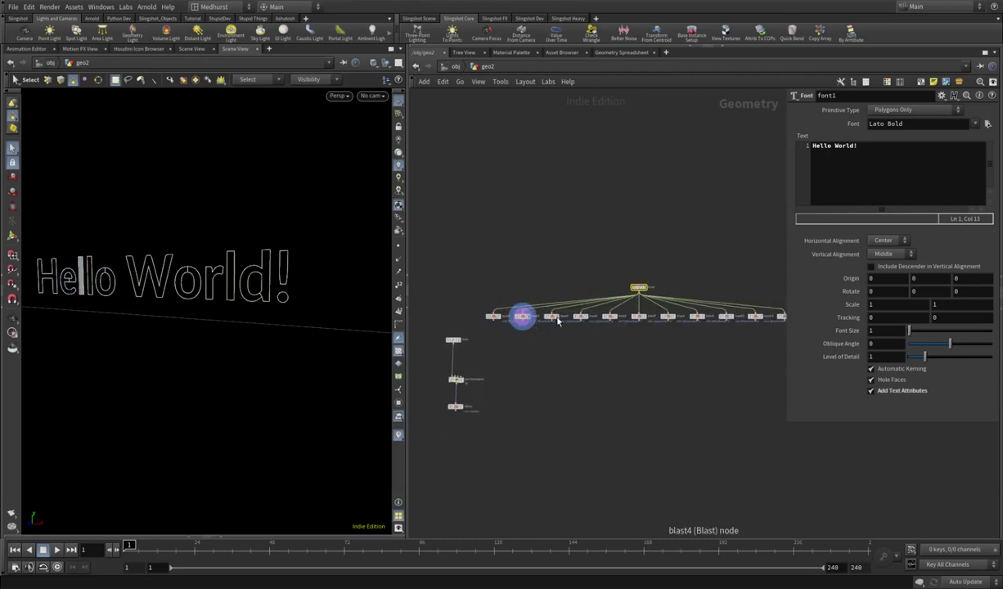
left_click_drag(558, 318, 562, 321)
left_click(559, 319)
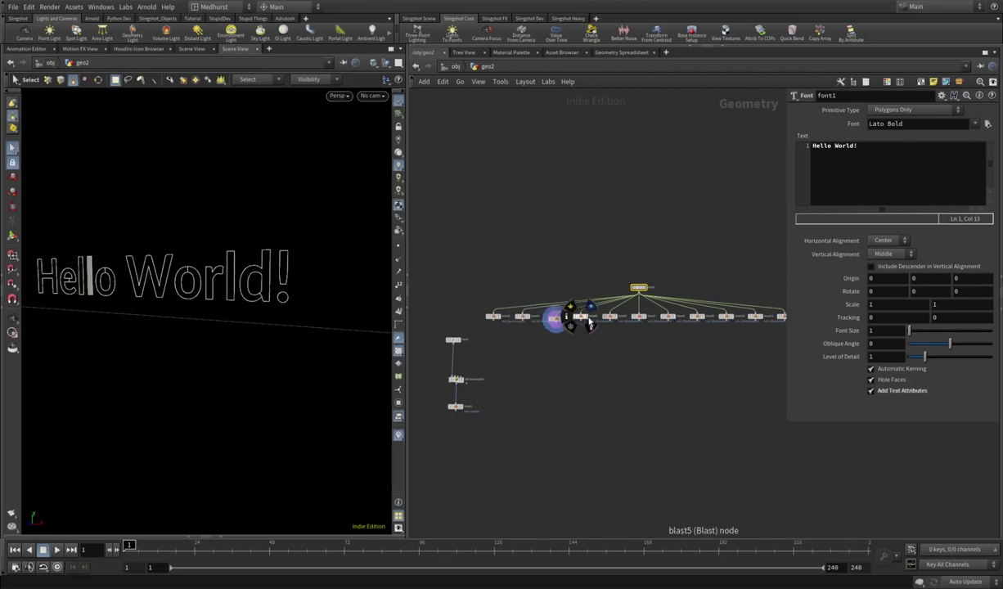
left_click(581, 317)
left_click(609, 318)
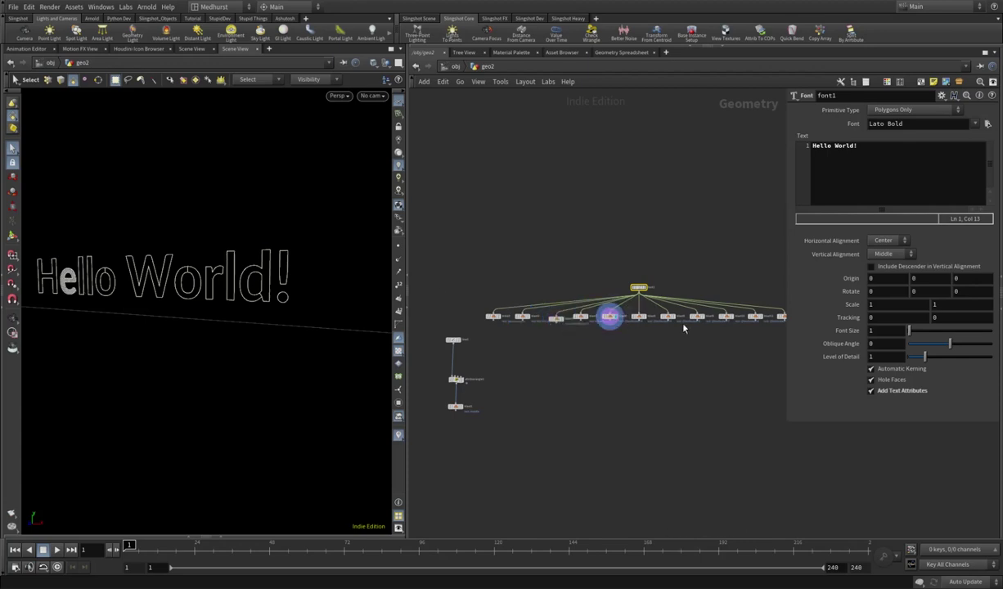
- Delete the whole row of Blast nodes connected to the Font node
scroll(642, 337, "down", 3)
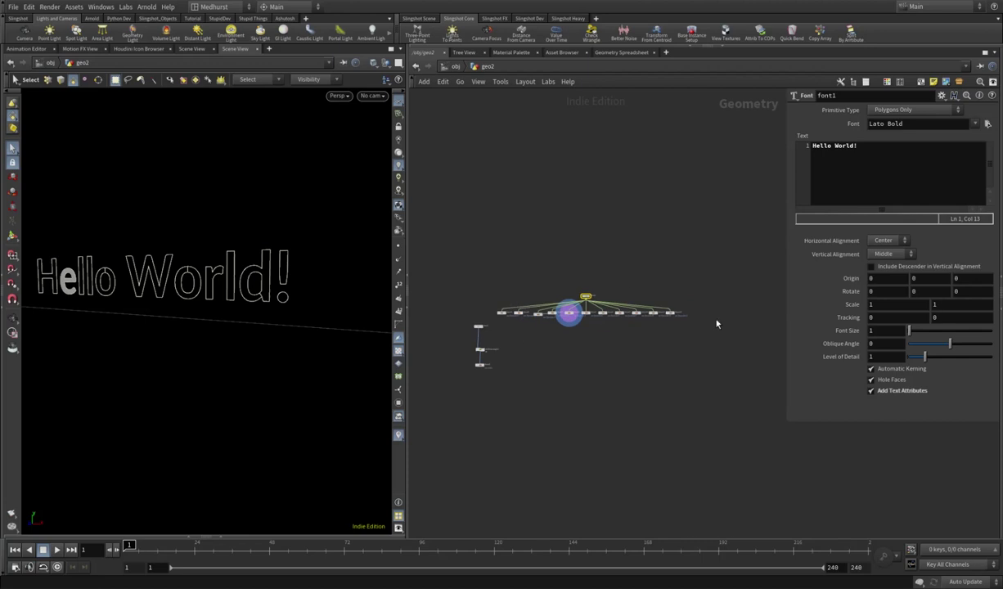
left_click_drag(717, 322, 511, 334)
key("Delete")
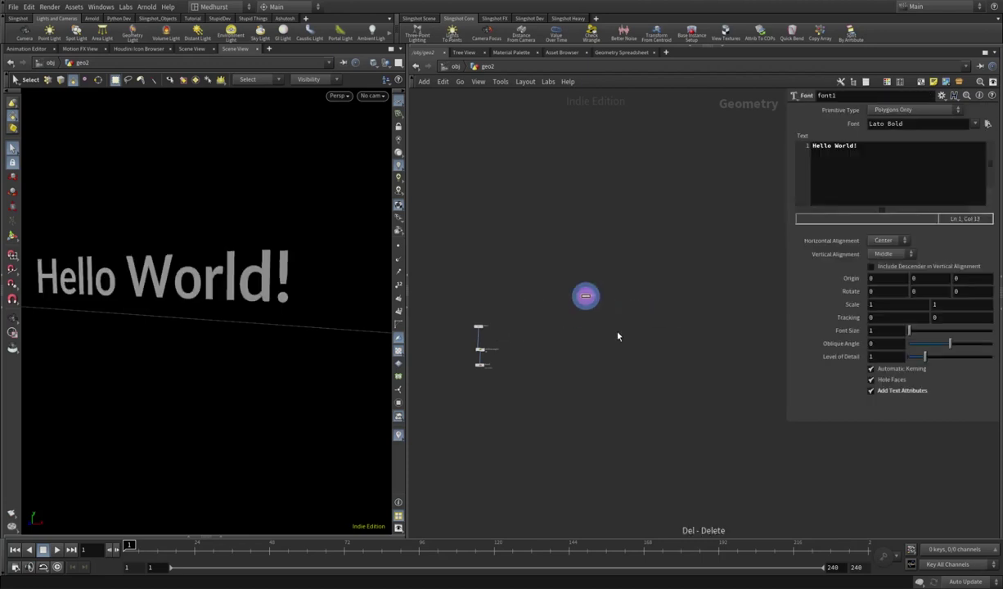
- Add a Color node fed directly by the Font node
left_click(582, 302)
key("Tab")
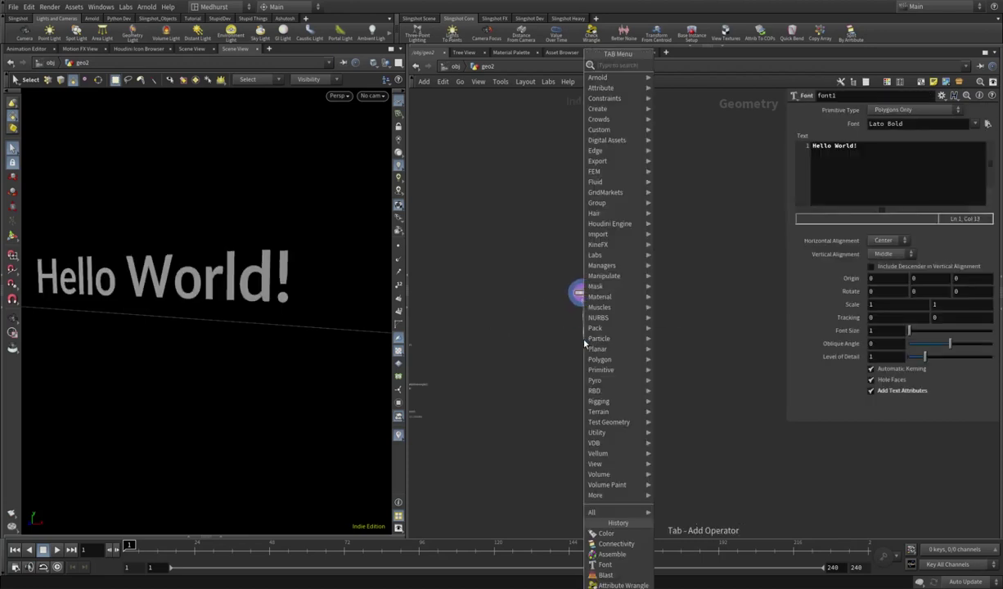
type("color")
key("Return")
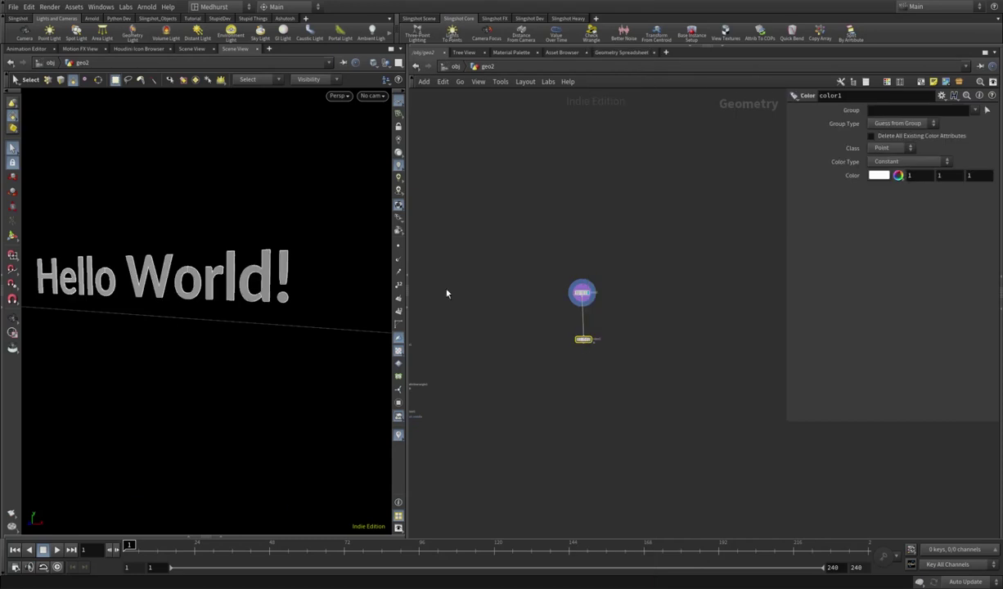
- Set the Color node's color type to Ramp from Attribute and its class to Primitive
left_click(939, 163)
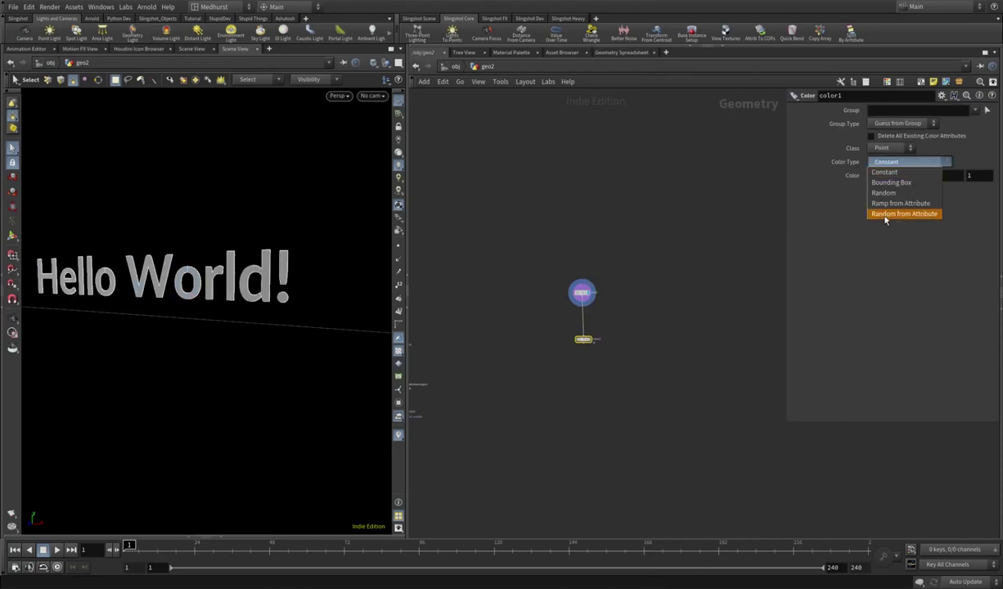
left_click(896, 203)
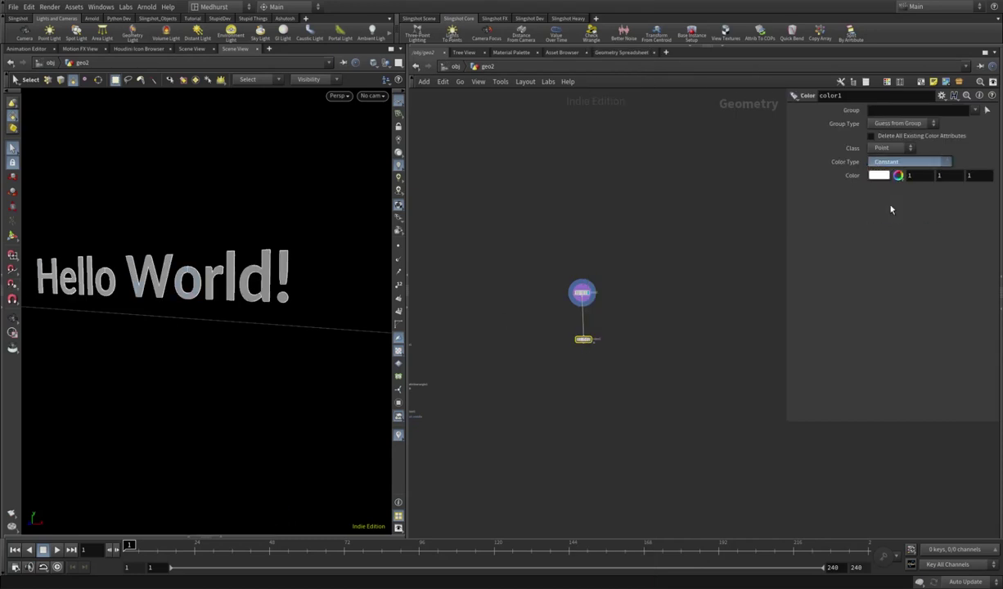
left_click(888, 148)
left_click(885, 161)
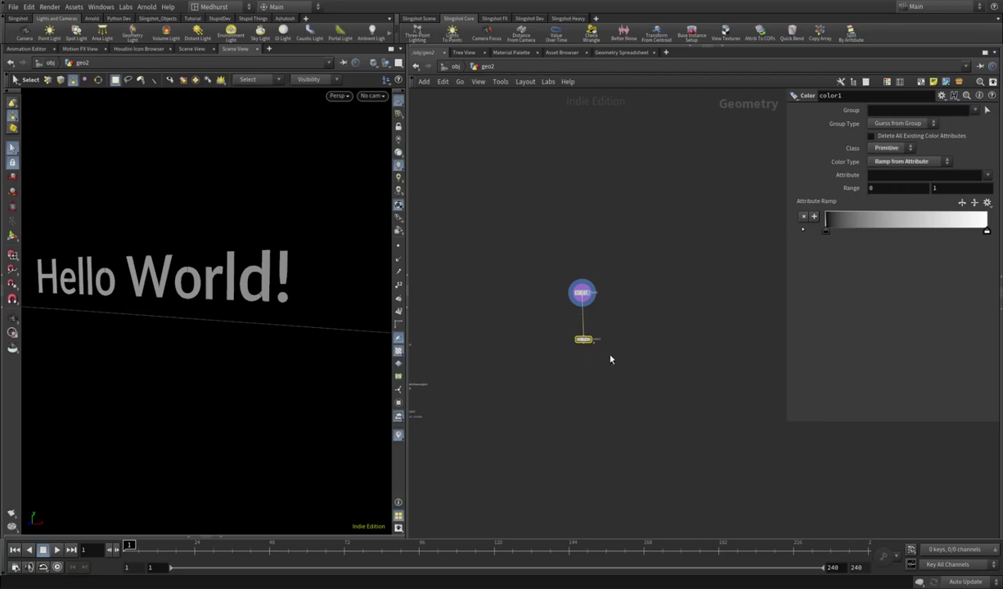
- Review the Color node's primitive attributes in the Geometry Spreadsheet and set its ramp attribute to textsymbol
left_click(627, 54)
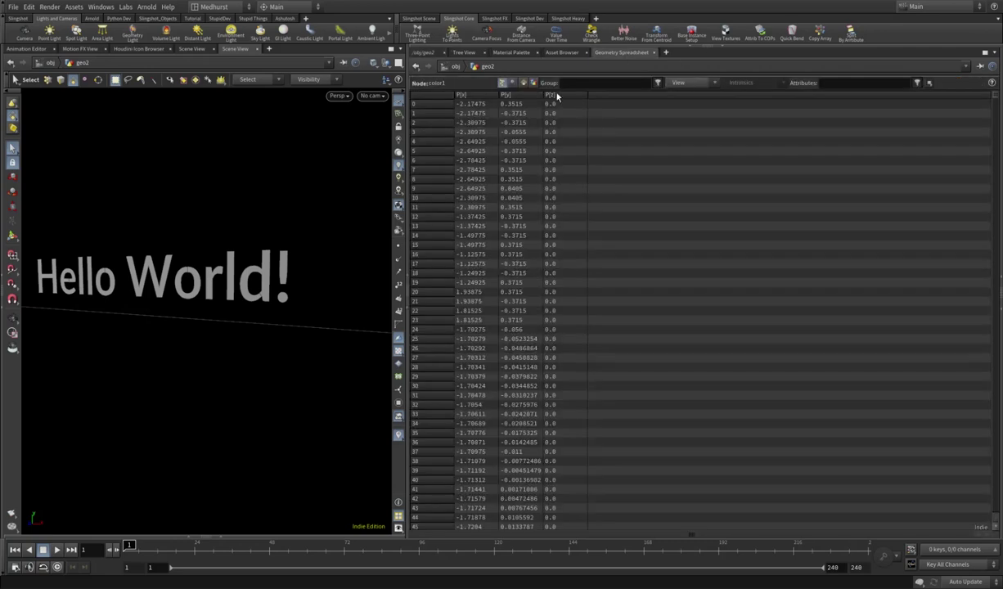
left_click(524, 83)
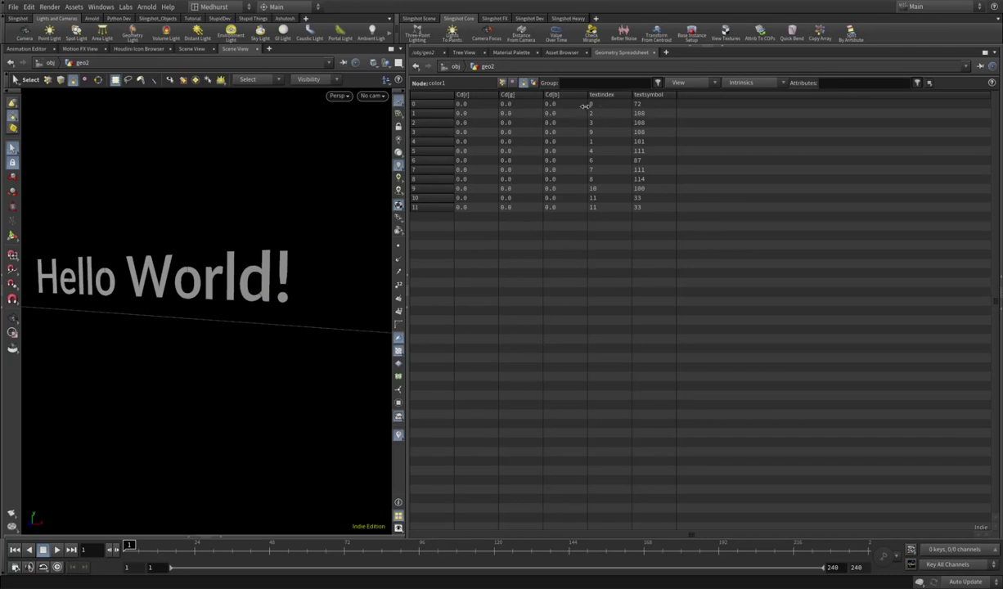
left_click(423, 52)
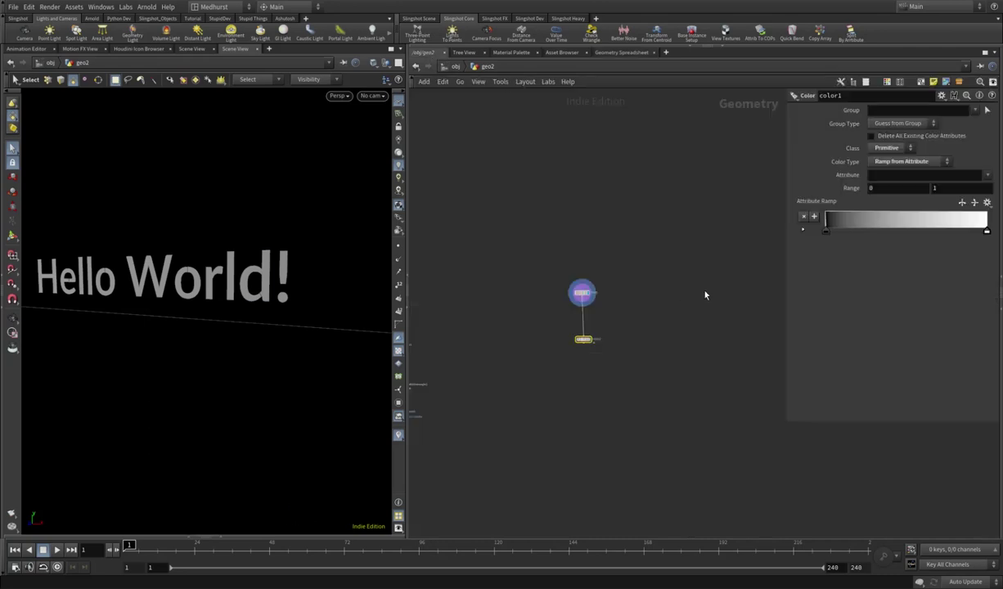
mouse_move(586, 342)
left_click(986, 175)
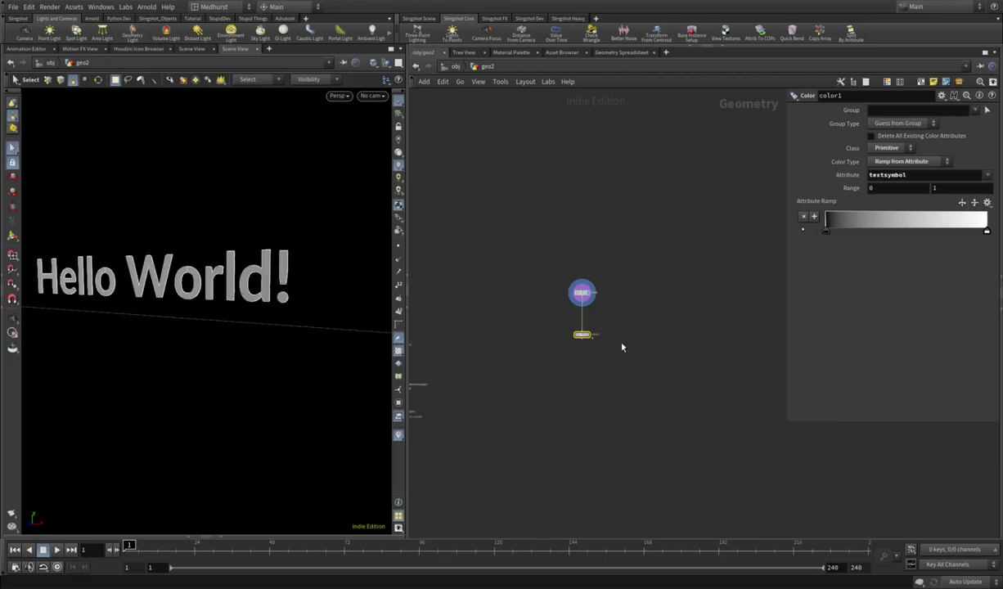
- Align the Color node beneath the Font node and display its result
key("l")
scroll(591, 343, "up", 3)
left_click(587, 333)
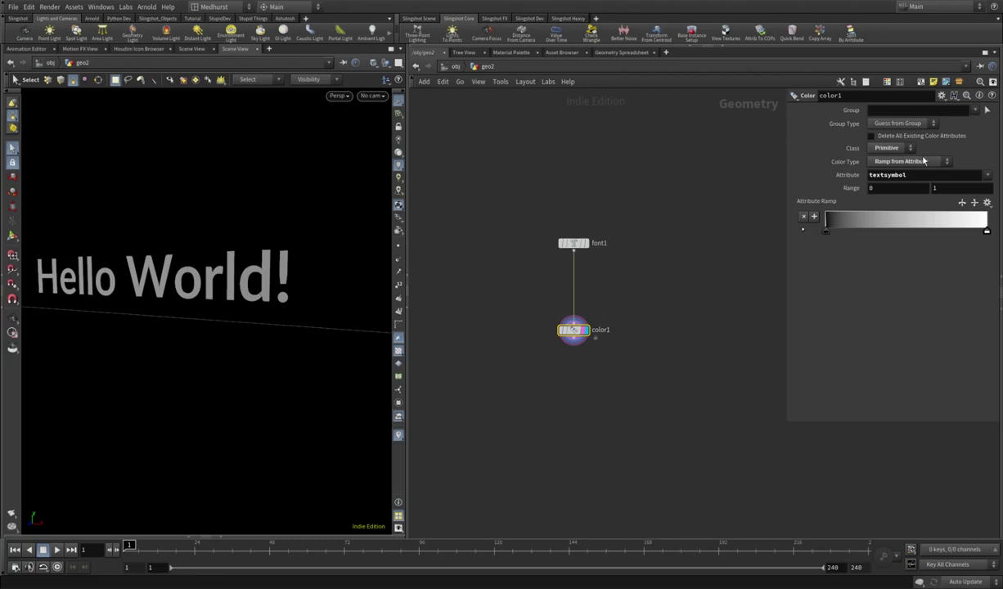
- Switch the Color node's ramp attribute to textindex and set the range maximum to 11
left_click(959, 188)
left_click(988, 177)
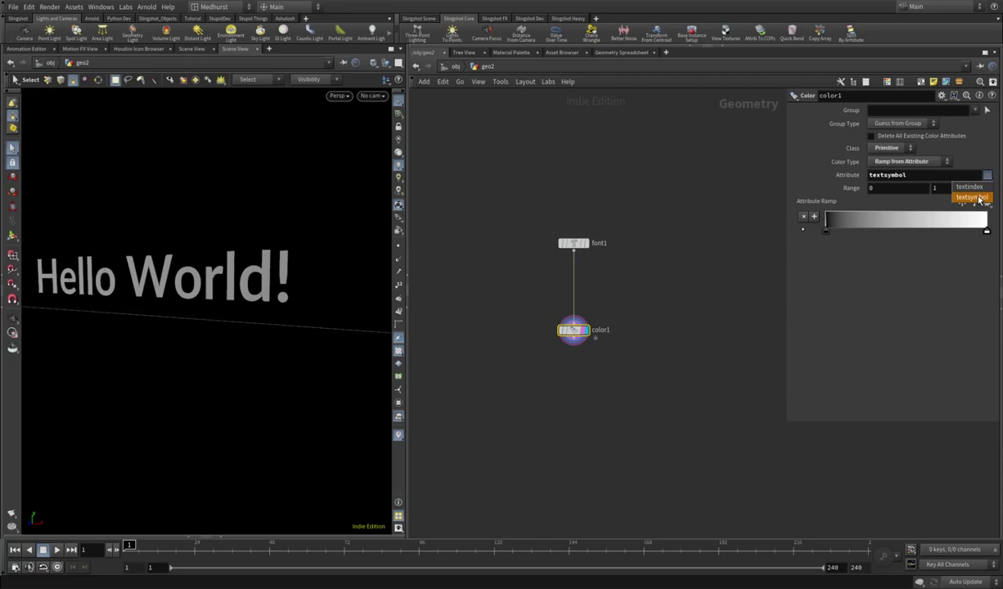
left_click(974, 195)
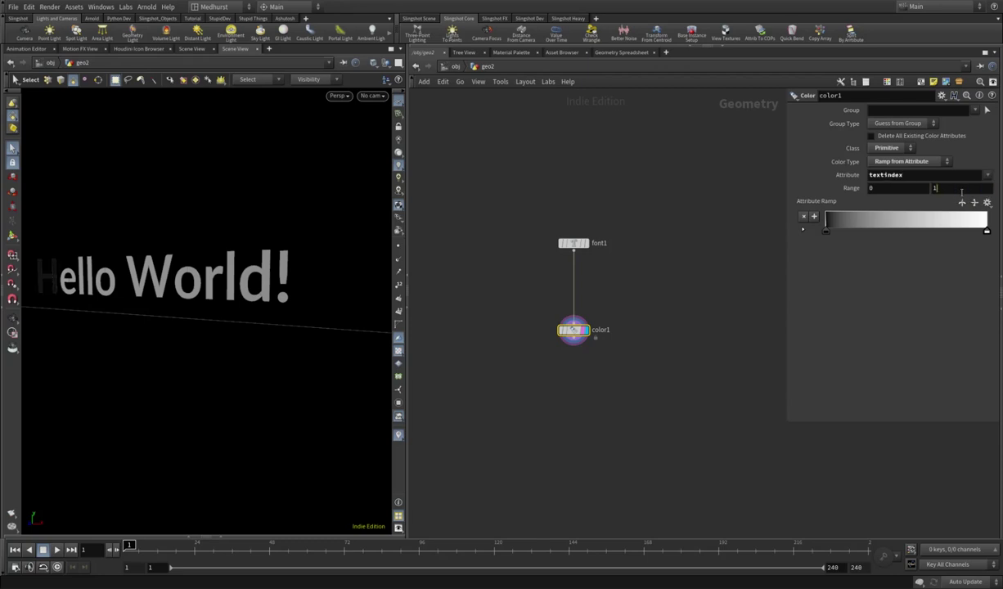
type("1")
key("Return")
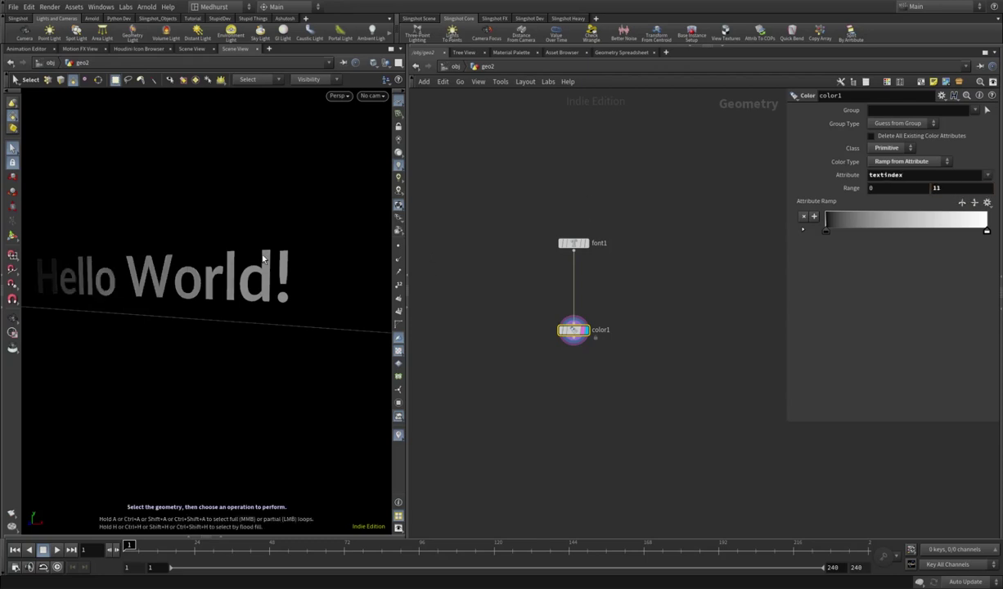
- Change the end colour of the Color node's attribute ramp to pure red
left_click_drag(262, 256, 213, 269, "alt")
mouse_move(987, 232)
left_mouse_down()
mouse_move(867, 234)
mouse_move(987, 231)
left_mouse_up()
double_click(987, 232)
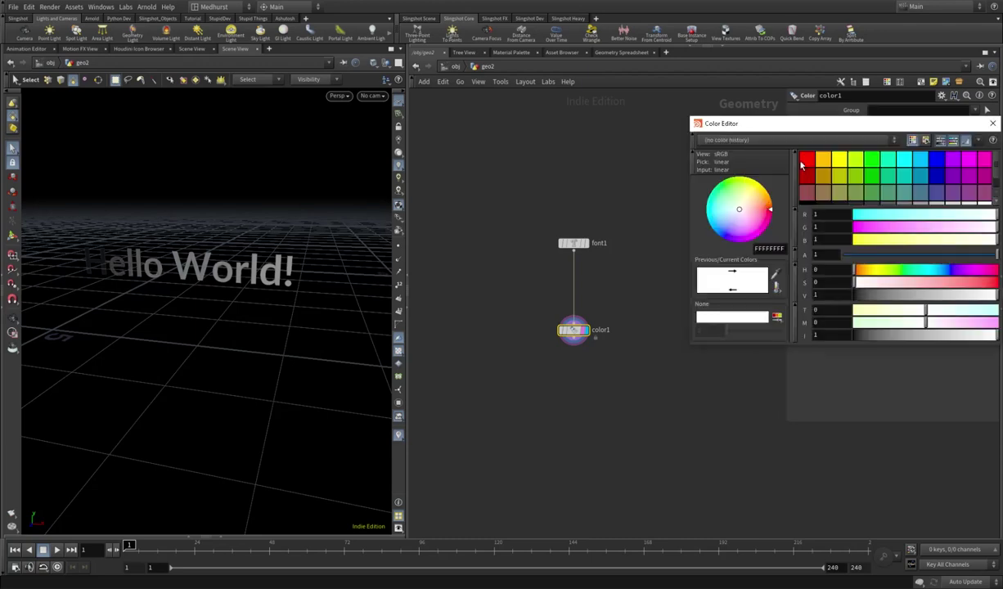
left_click(806, 160)
left_click(992, 123)
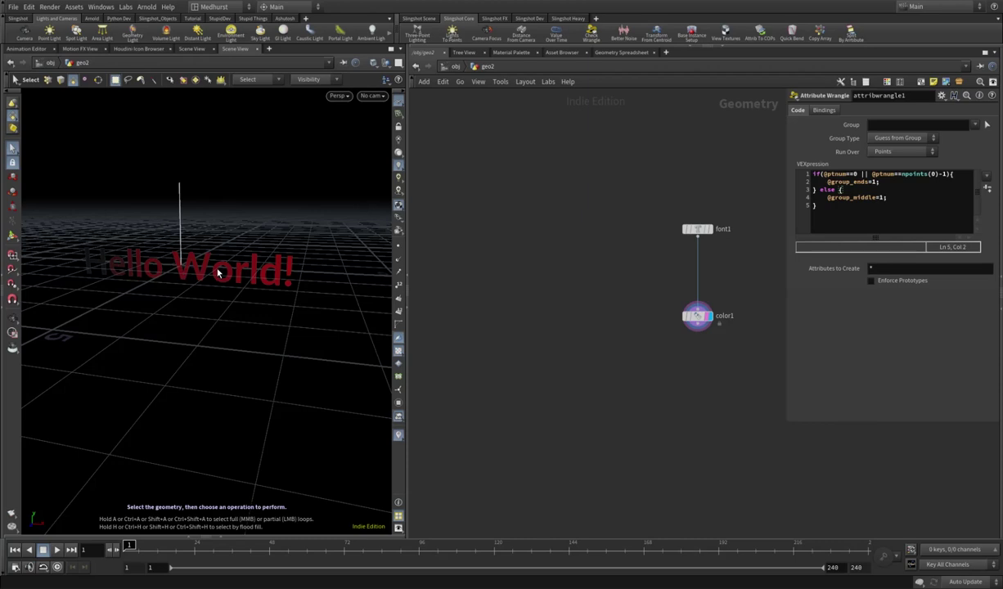
- Delete the Color node connected to the Font node
left_click(697, 316)
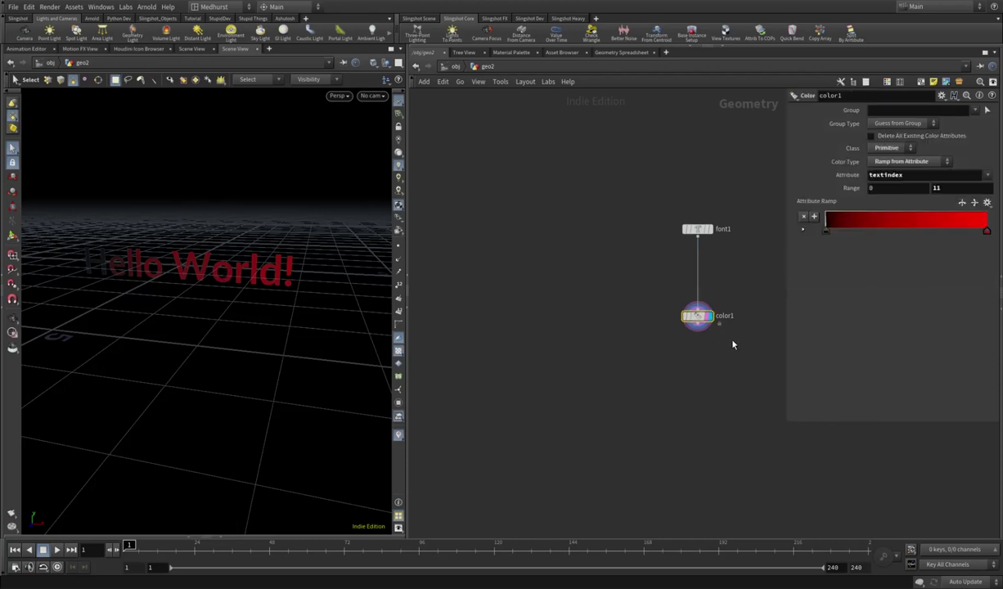
key("Delete")
left_click_drag(41, 331, 165, 262, "alt")
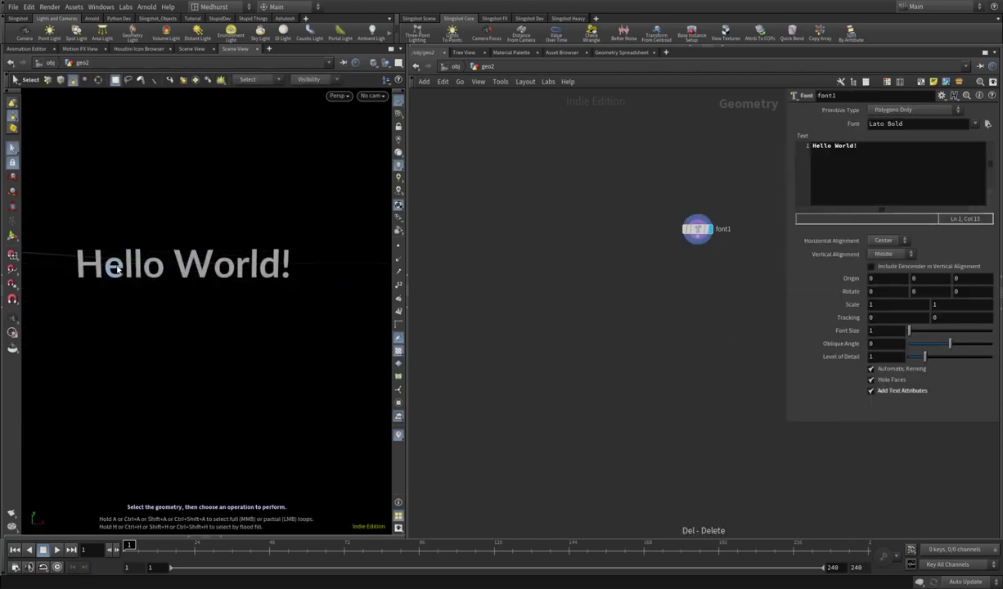
left_click_drag(704, 239, 650, 268)
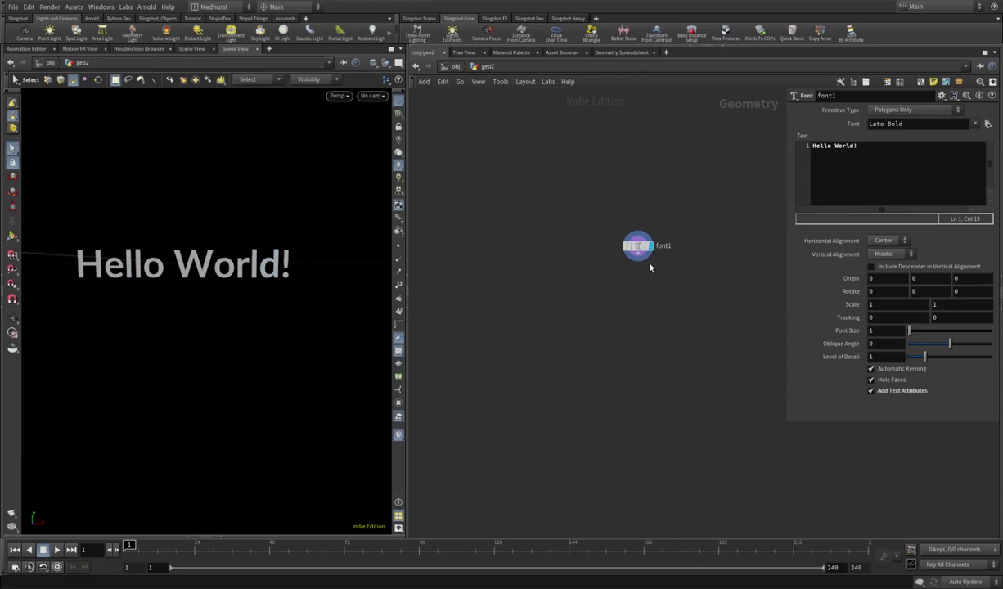
- Add an Attribute Wrangle node beneath the Font node and connect it to the Font node's output
left_click(638, 260)
key("Tab")
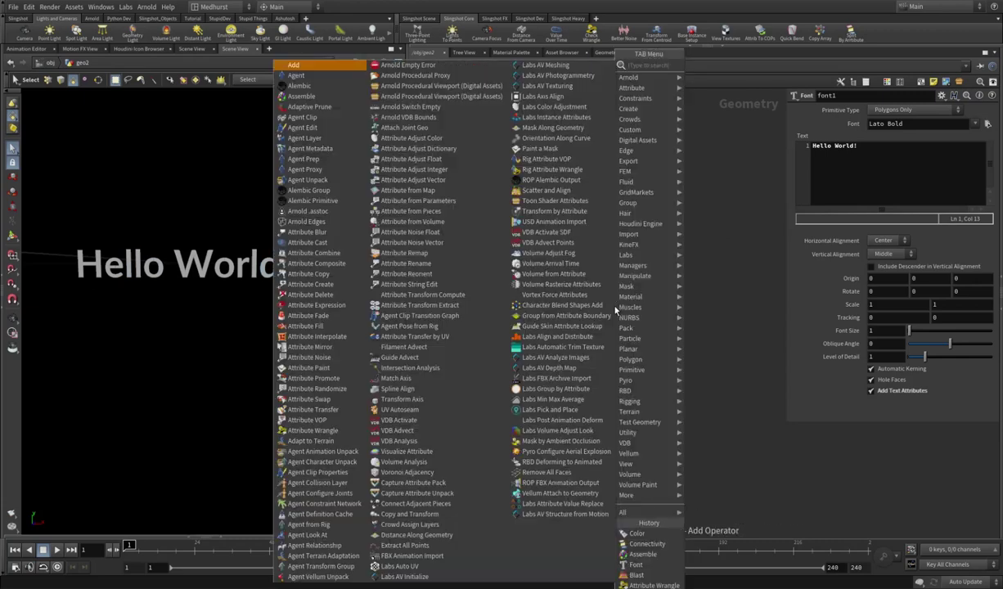
type("attw")
key("Return")
key("Return")
left_click_drag(617, 309, 638, 292)
left_click(598, 233)
middle_click_drag(598, 233, 532, 261)
left_click_drag(568, 319, 570, 326)
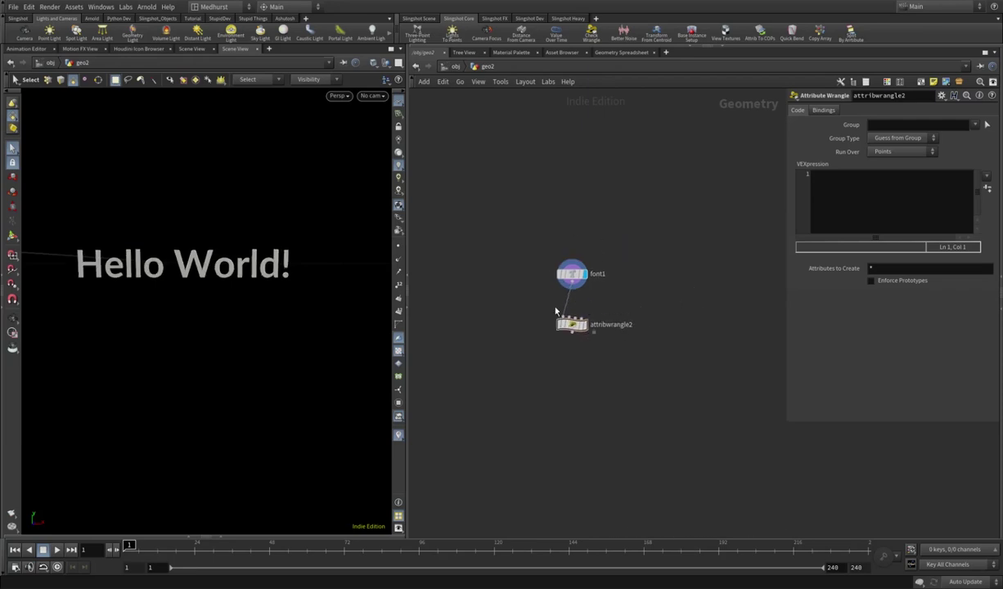
- Copy the Font node's Text parameter
left_click(572, 275)
right_click(802, 137)
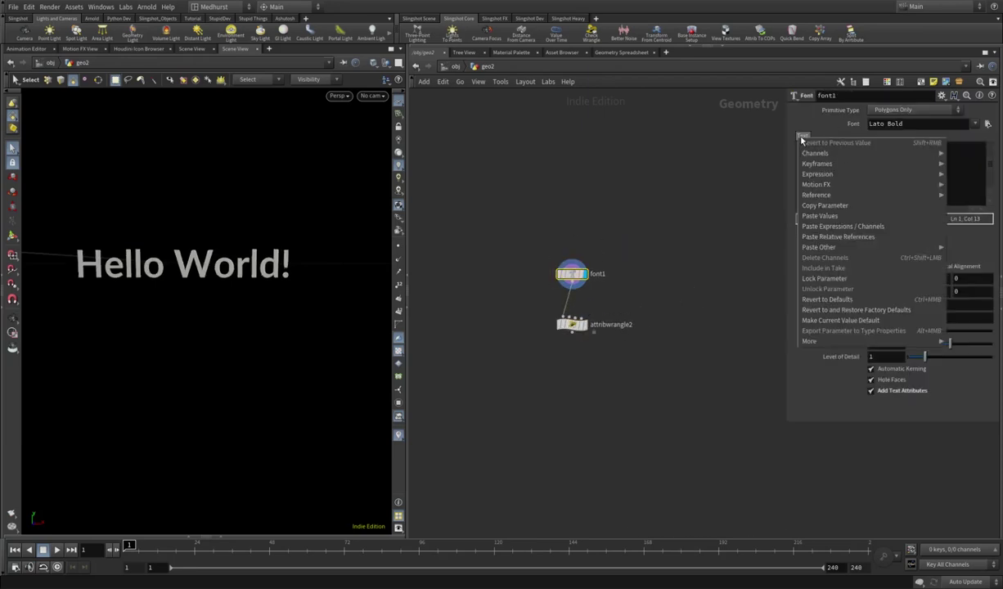
left_click(828, 206)
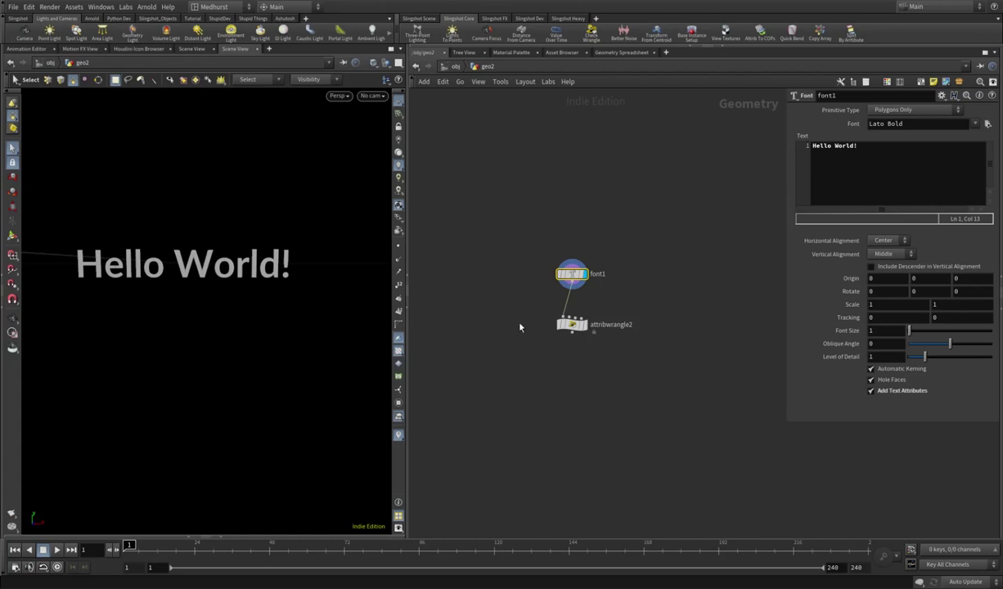
- Write the VEX line string text = chs("text"); in the Attribute Wrangle
left_click(572, 324)
left_click(859, 203)
type("strin")
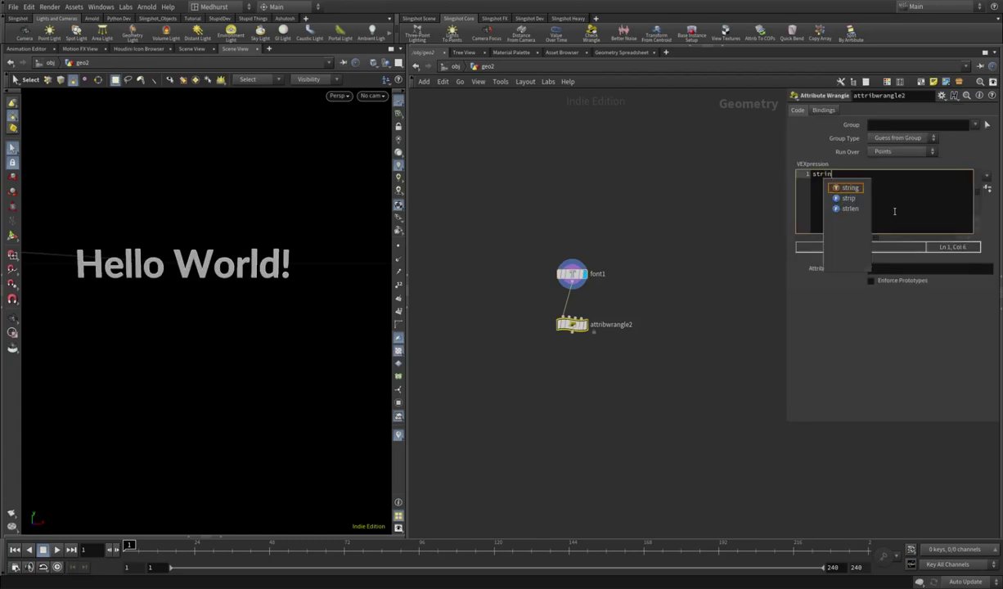
type("g text ")
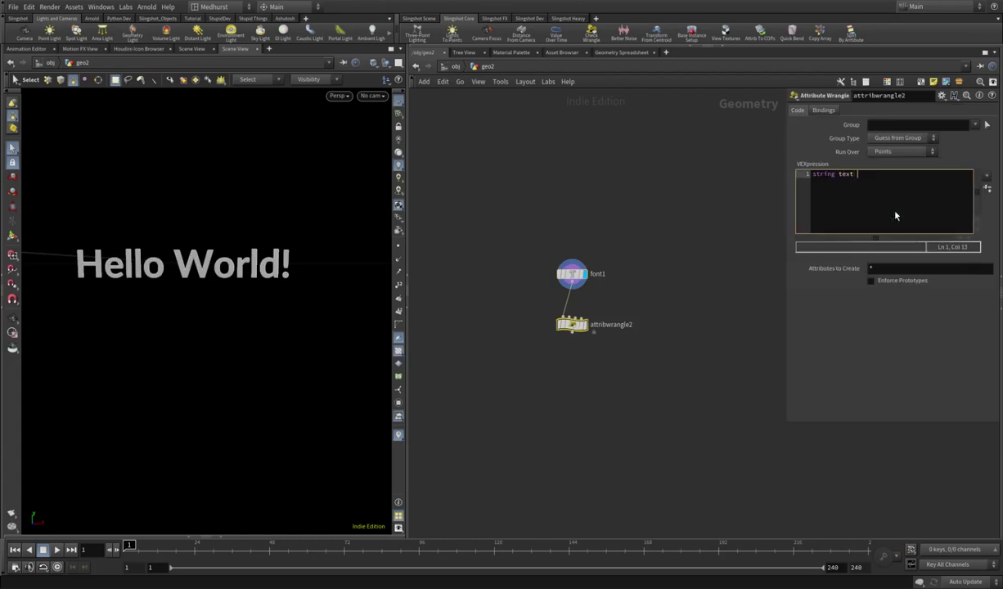
type("= chs(\"text\");")
- Generate the wrangle's Text parameter from the code and paste the Font text into it as a relative reference
left_click(987, 189)
right_click(856, 297)
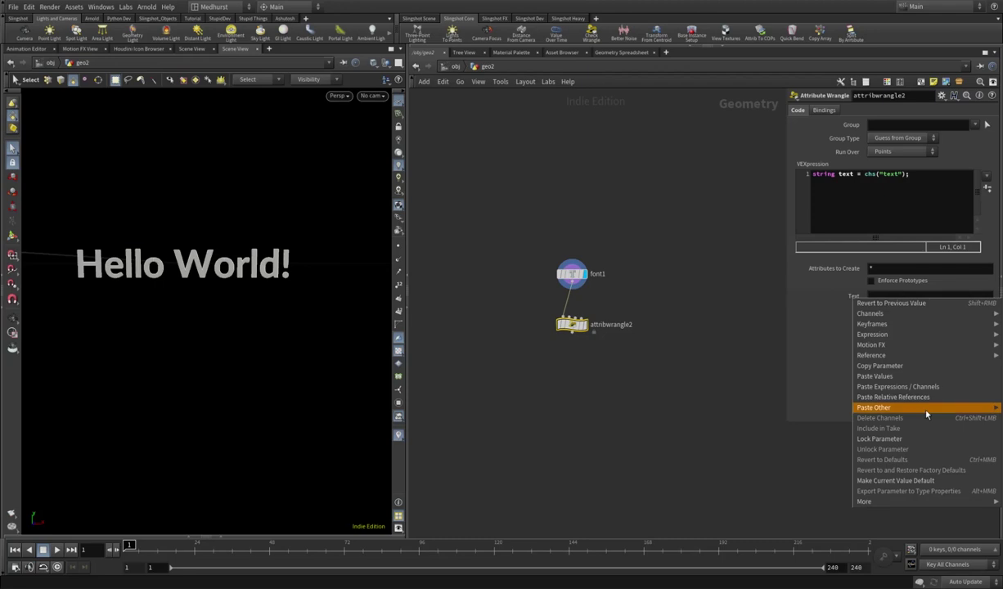
left_click(888, 397)
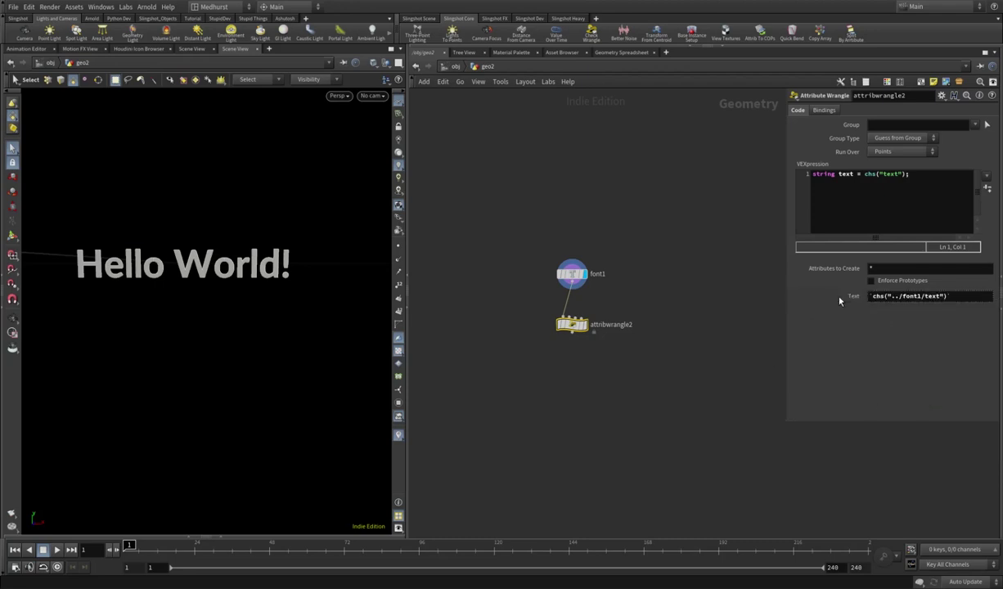
left_click(838, 298)
- Widen the wrangle's parameter area and add the VEX line s@text = text; to store the text as a point attribute
left_click_drag(784, 391, 677, 376)
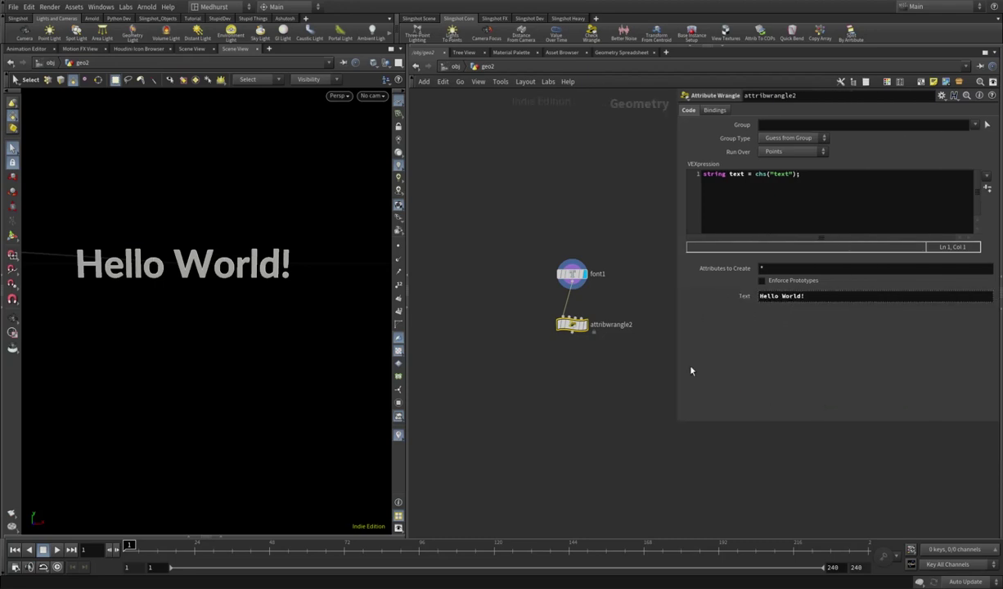
left_click(814, 177)
key("Return")
key("Return")
type("s")
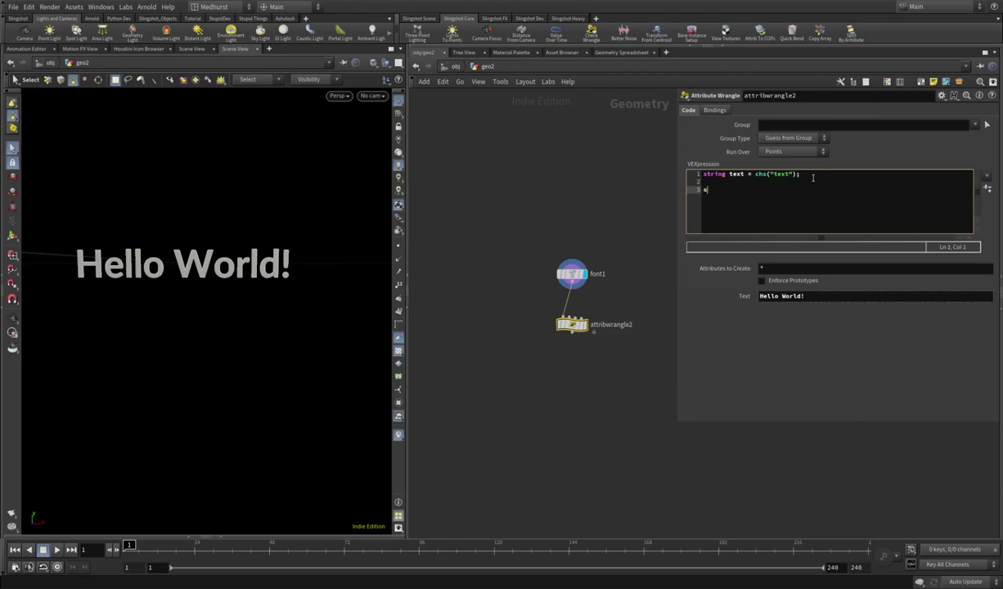
type("@text = text;")
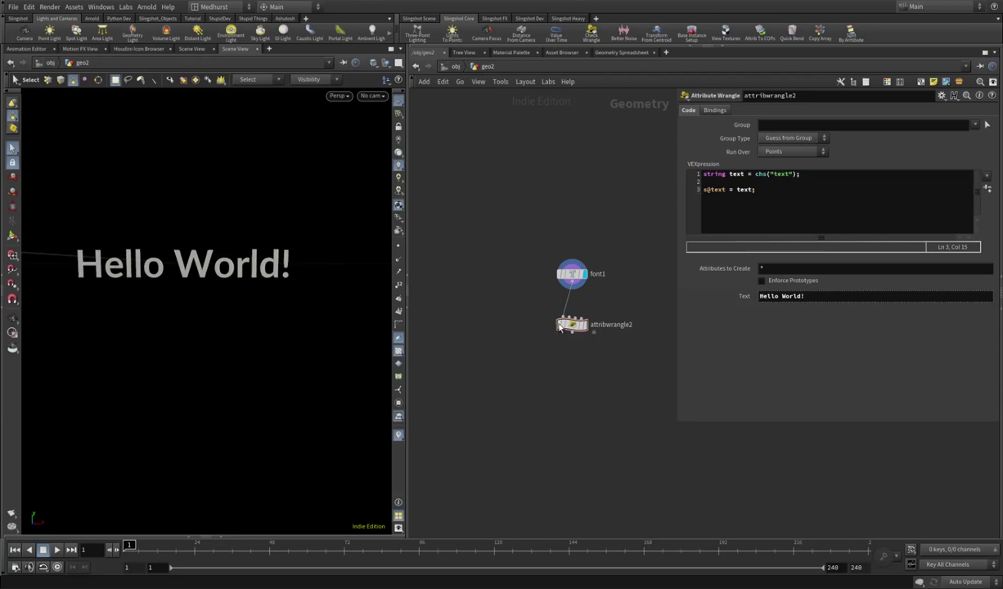
- Display the Attribute Wrangle's result and inspect its point attributes in the Geometry Spreadsheet
left_click(590, 309)
left_click(550, 325)
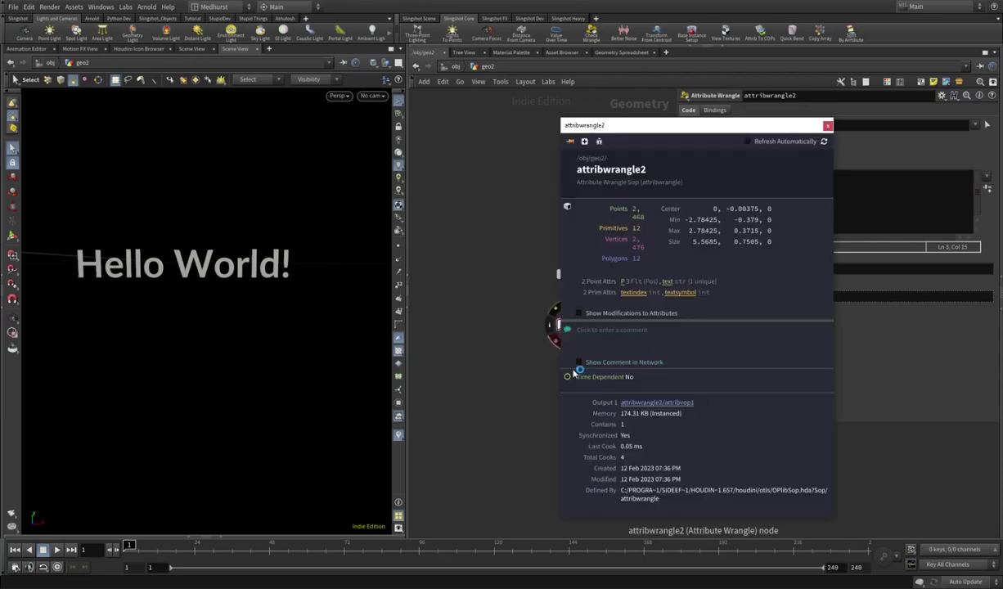
left_click(828, 125)
left_click(620, 53)
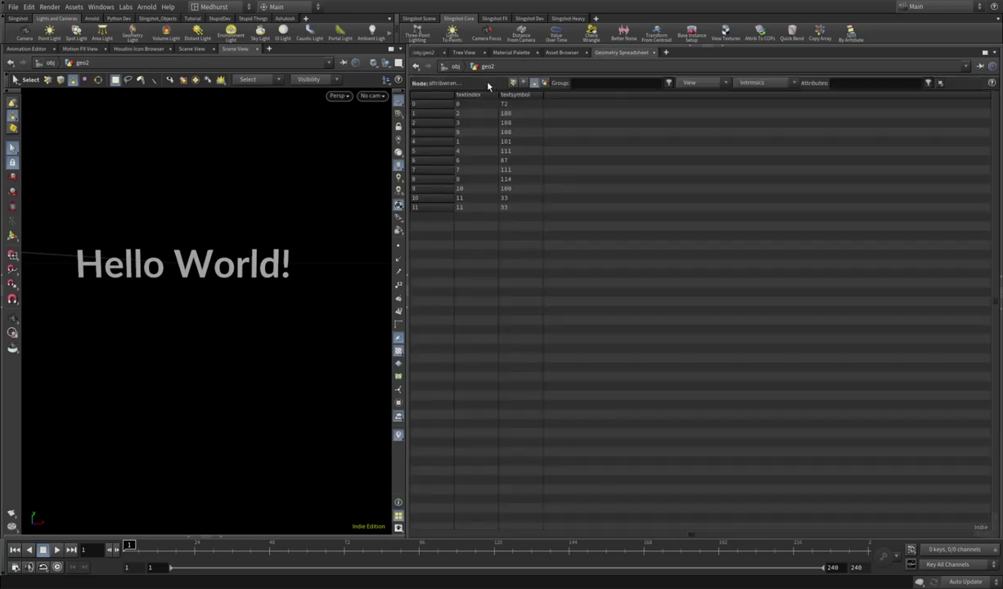
left_click(514, 82)
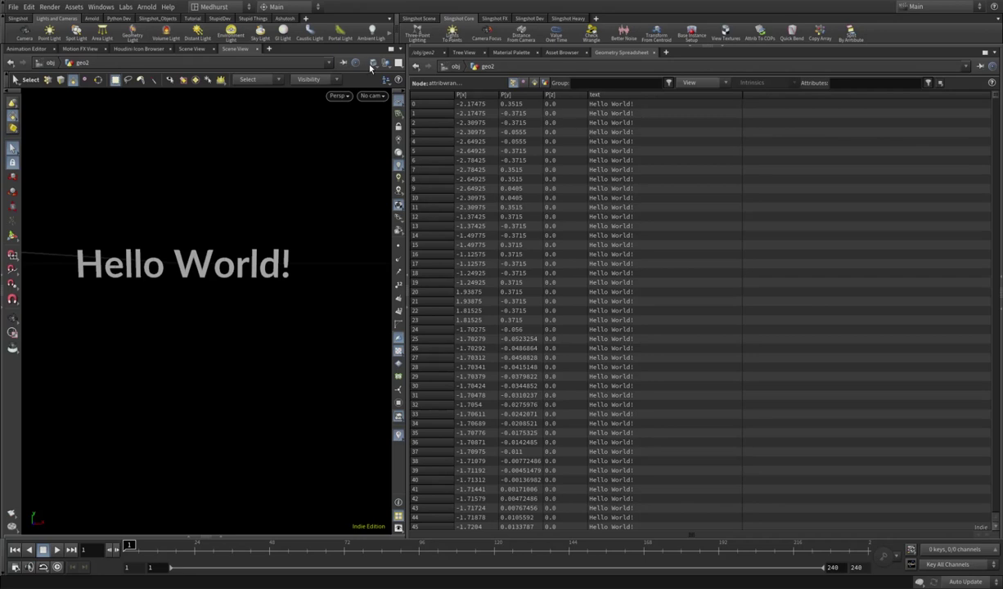
left_click(415, 52)
- Add the VEX line i@length = len(text); between the text declaration and the s@text line
left_click(819, 176)
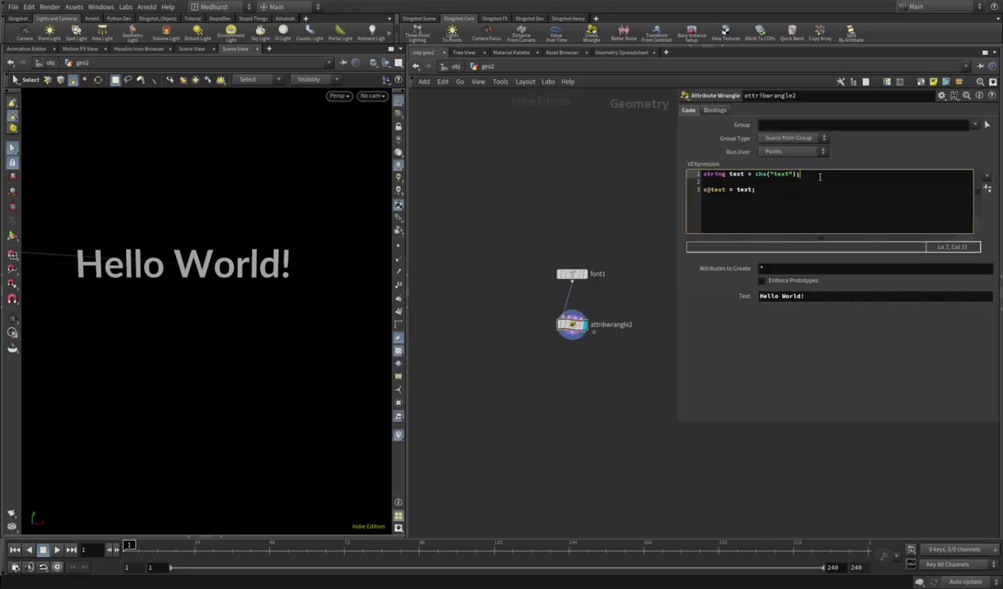
key("Return")
key("Return")
type("i")
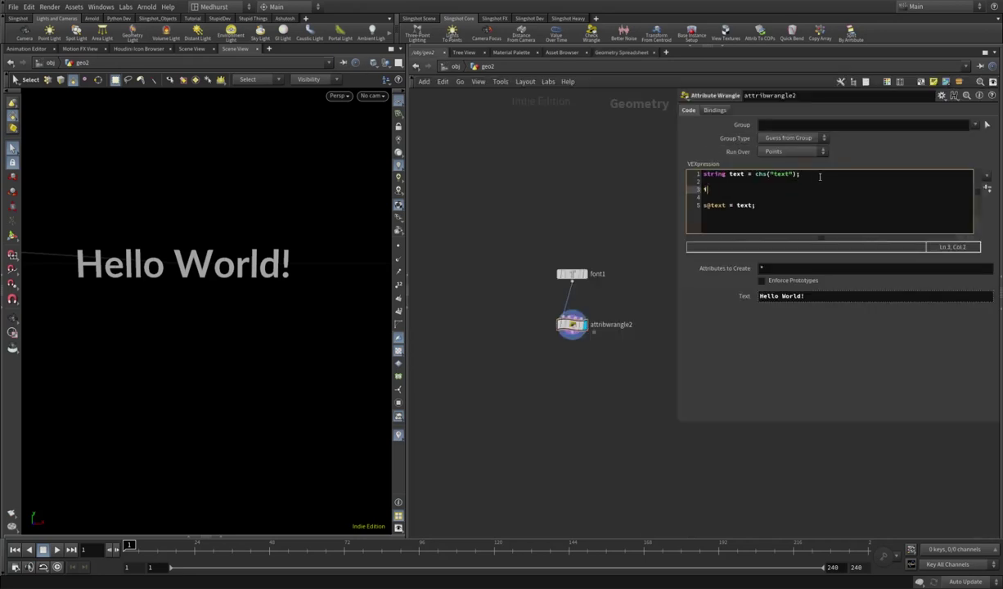
type("@length = len(text)")
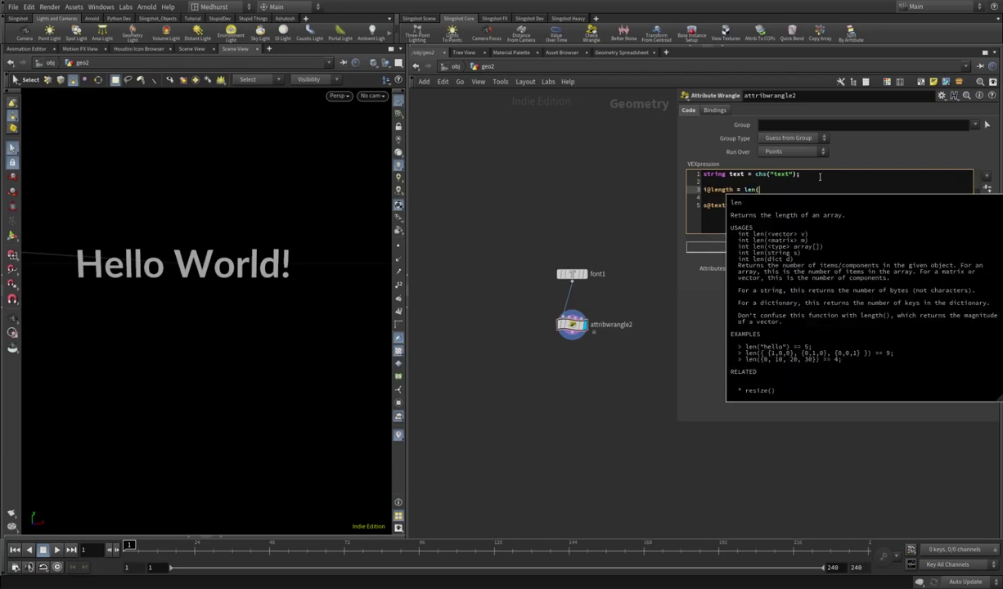
type(";")
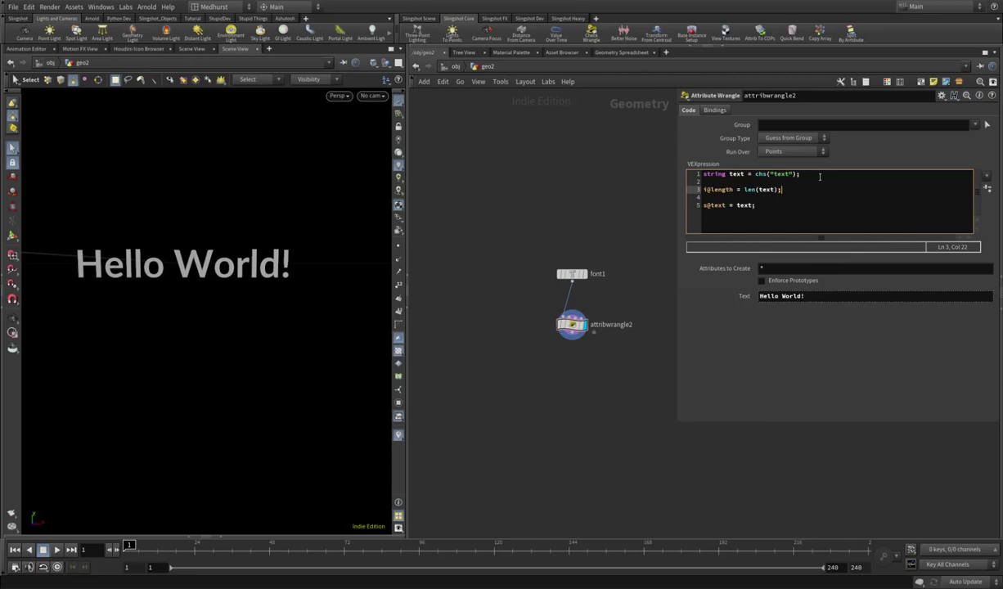
- Examine the length point attribute in the Geometry Spreadsheet
left_click(610, 51)
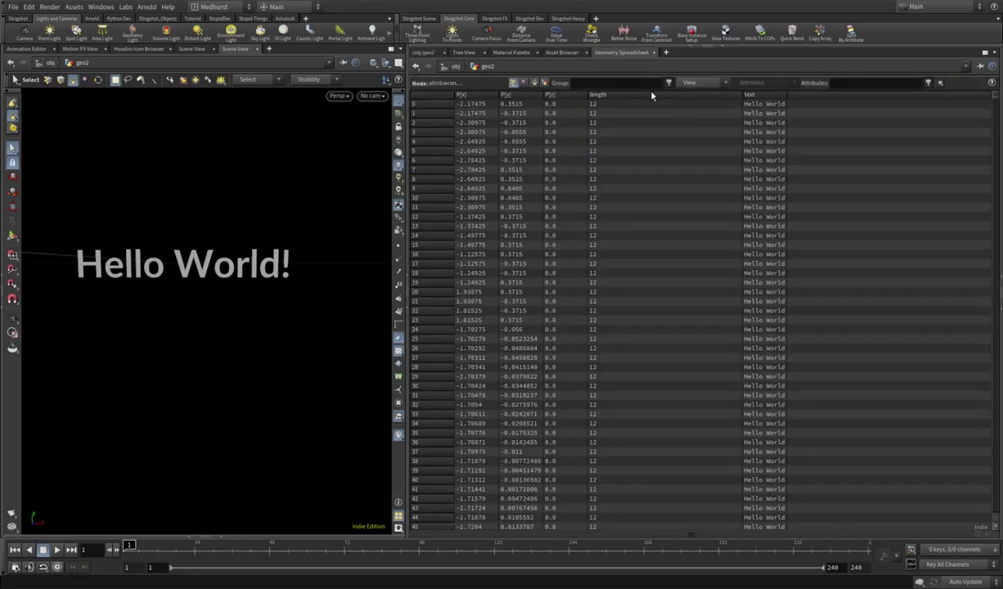
left_click(609, 96)
left_click(609, 95)
left_click(424, 54)
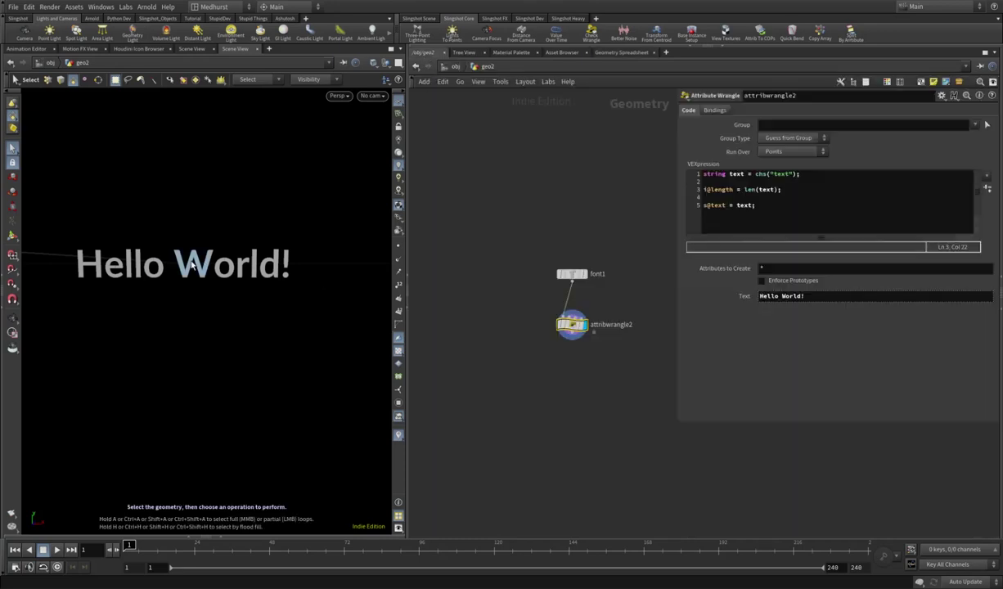
- Strip spaces from the text variable by changing its value to replace(chs("text"), " ", "")
middle_click_drag(527, 354, 490, 370)
left_click_drag(477, 325, 542, 362)
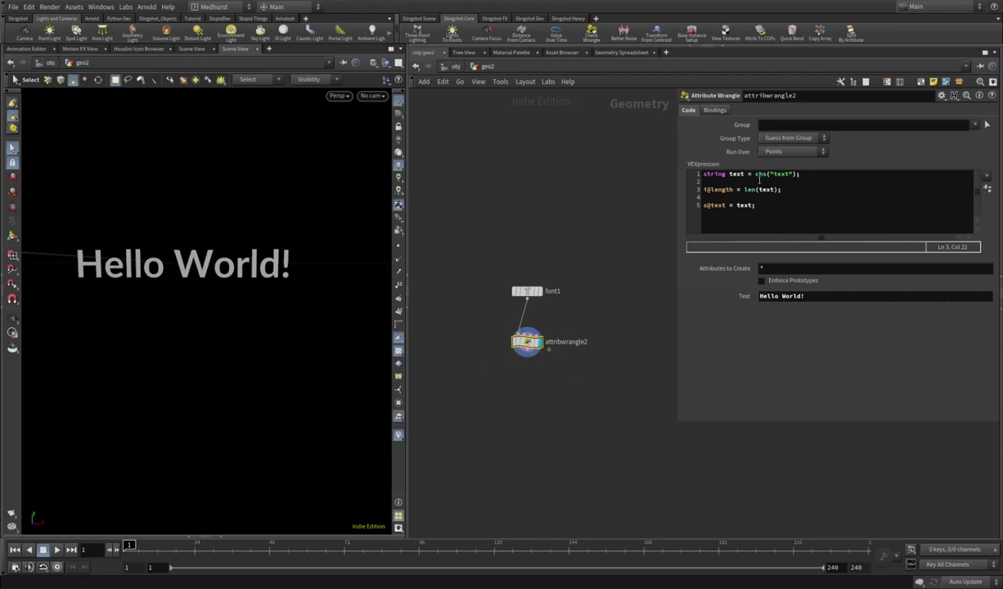
left_click(755, 174)
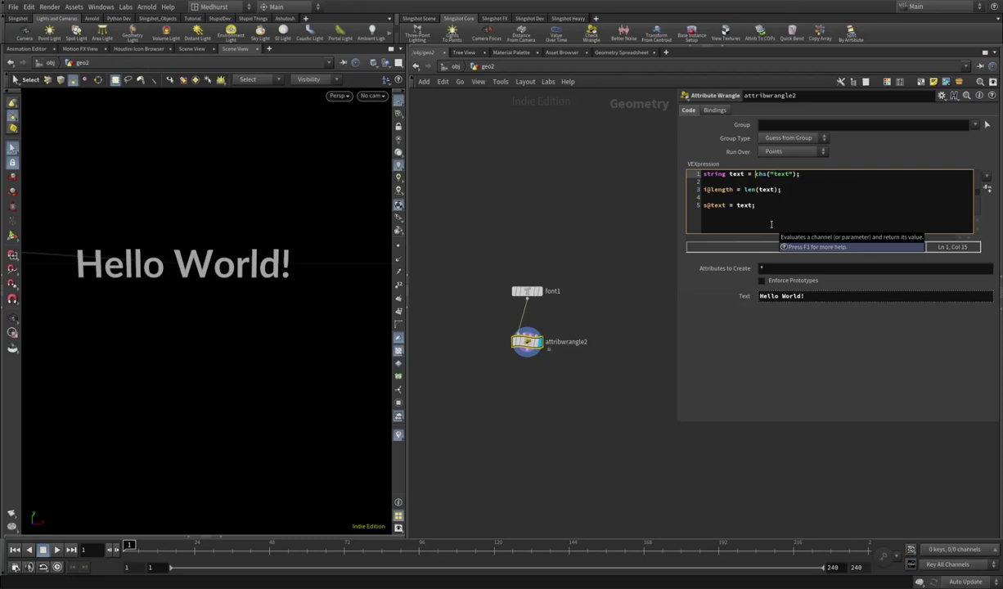
type("replace(")
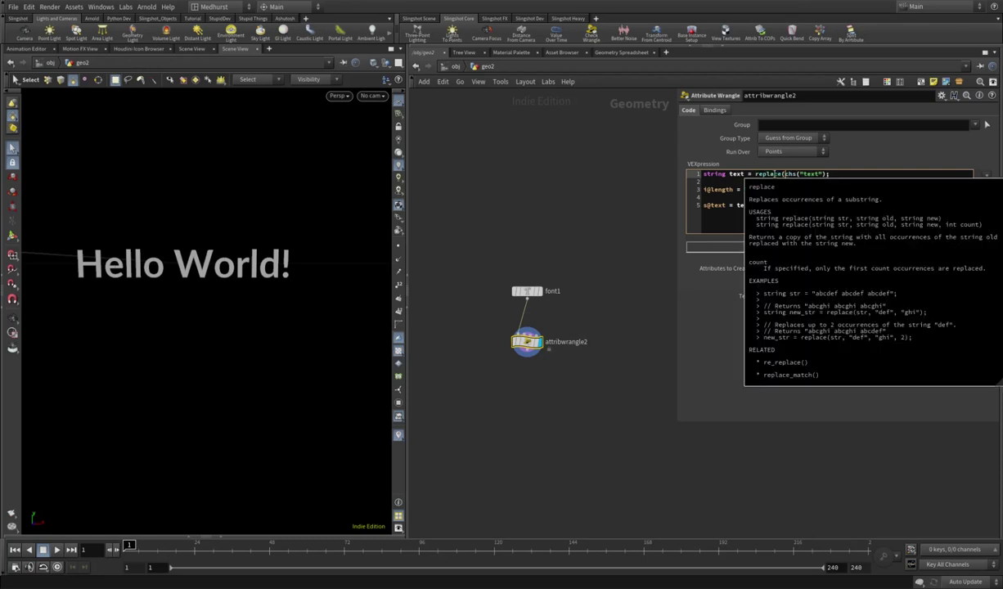
left_click(828, 175)
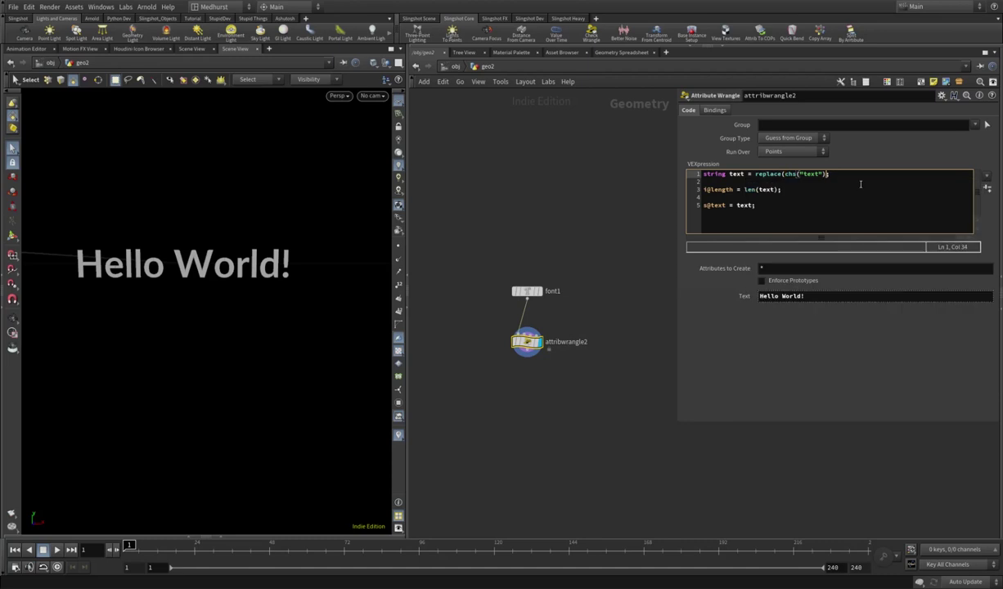
type(", \" \", \"\")")
- Compare the length and text point attributes in the Geometry Spreadsheet, widening the text column
left_click(618, 52)
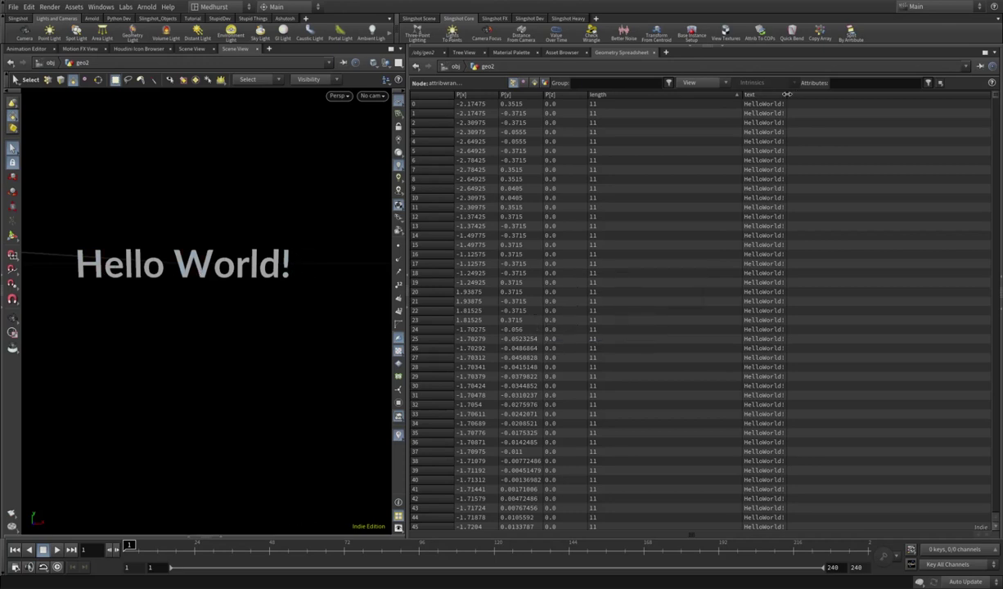
left_click_drag(788, 95, 812, 95)
left_click(421, 52)
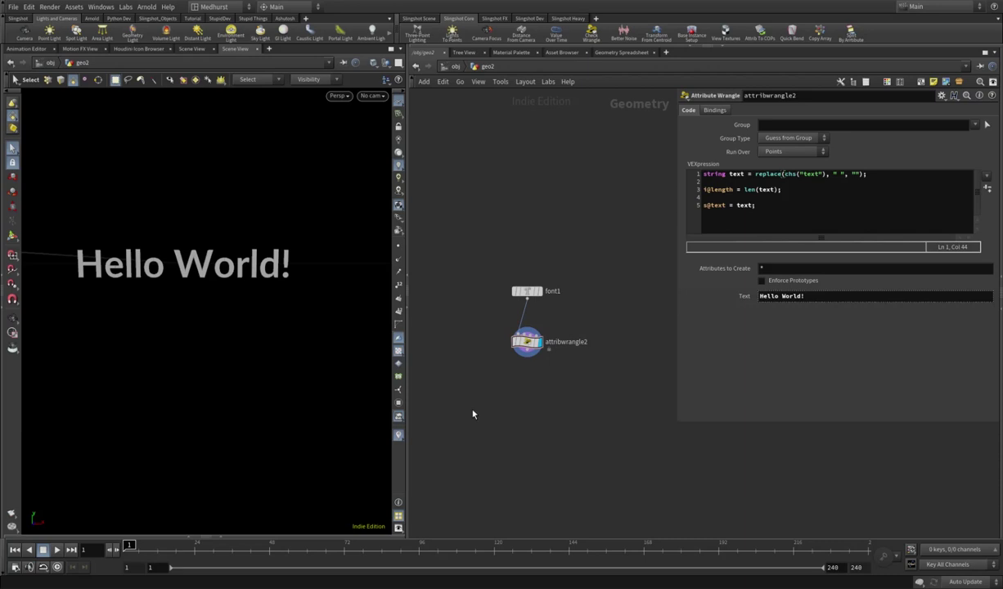
middle_click_drag(472, 412, 630, 331)
scroll(536, 367, "down", 5)
middle_click_drag(475, 352, 547, 322)
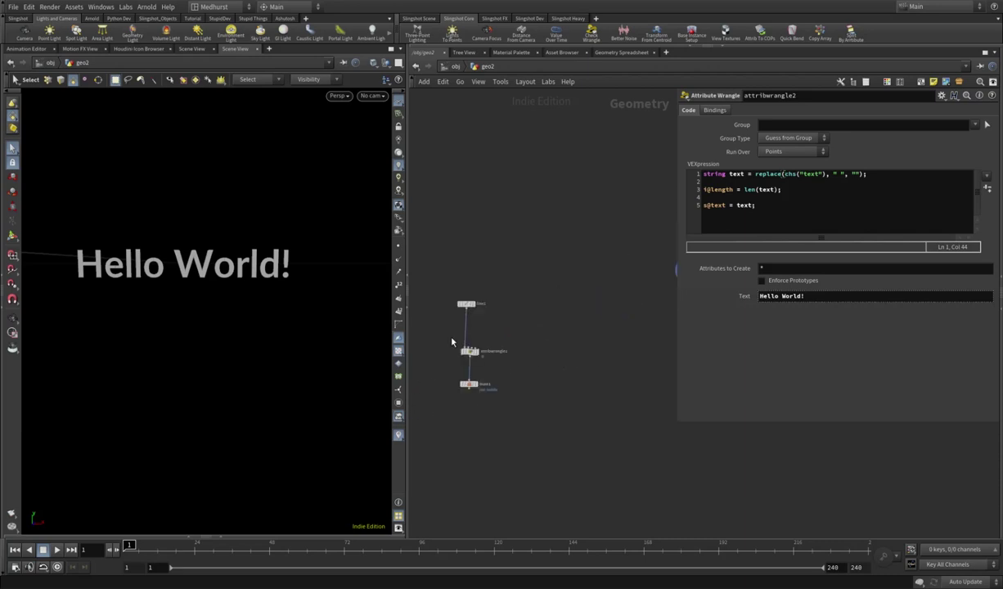
left_click_drag(452, 338, 485, 364)
middle_click_drag(647, 270, 499, 342)
left_click_drag(513, 333, 548, 355)
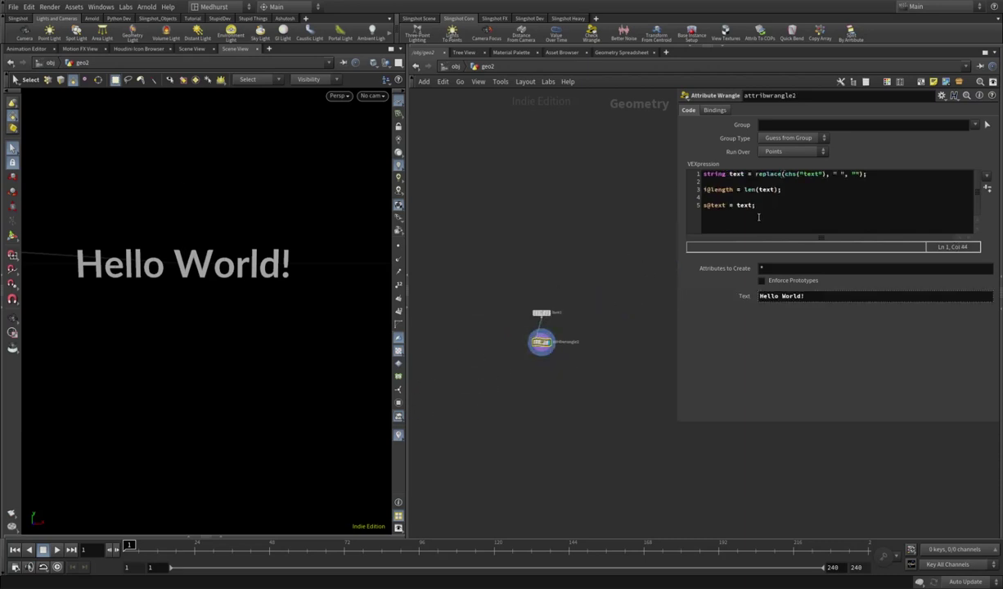
- Begin an if statement below the wrangle's existing code and remove the blank lines between the first three statements
left_click(804, 217)
key("Return")
key("Return")
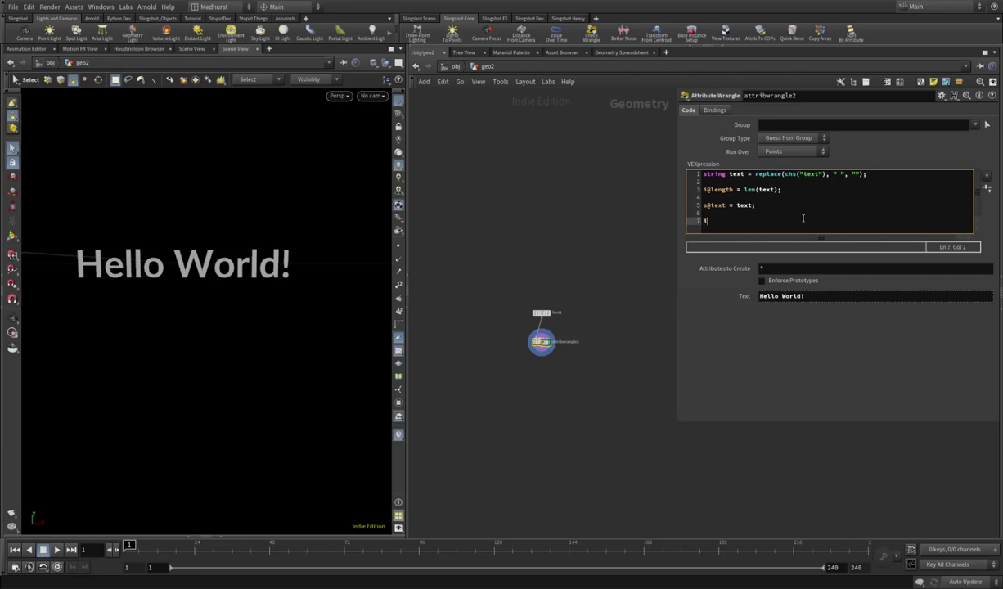
left_click(757, 197)
key("BackSpace")
left_click(738, 183)
key("BackSpace")
left_click(736, 207)
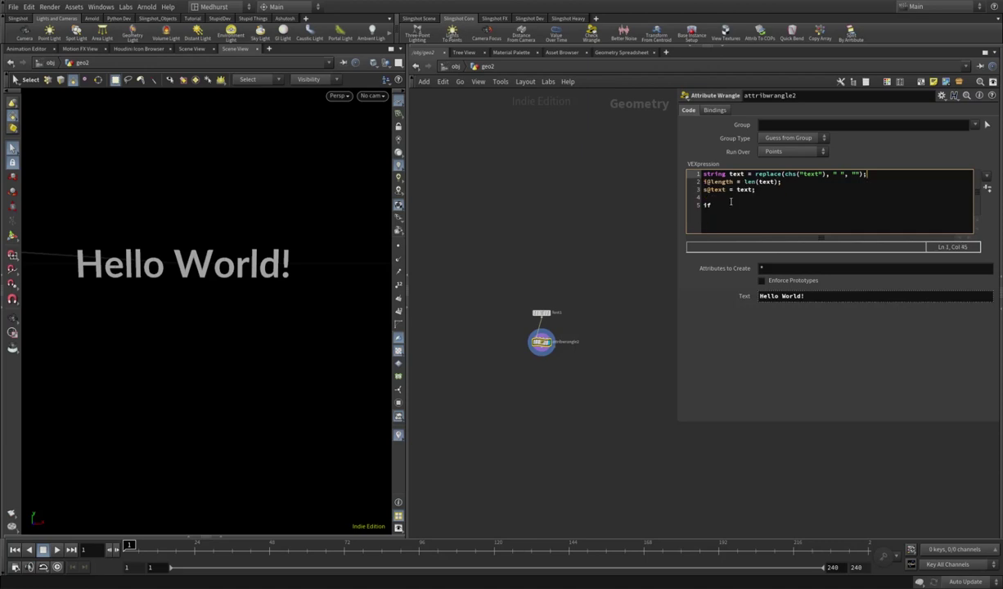
type("(@textIndex")
key("BackSpace")
type("==0")
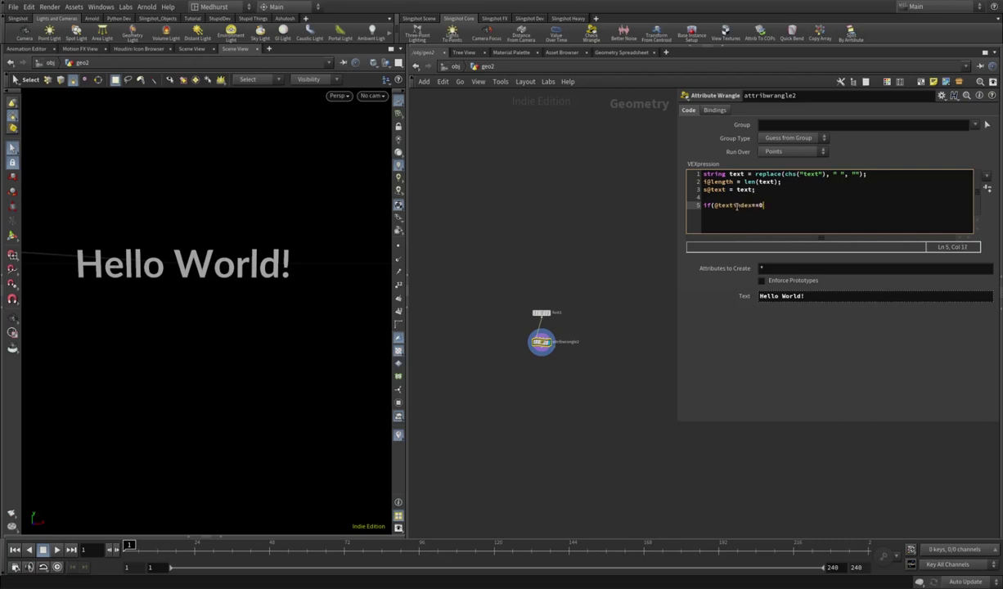
type(" || @textIndex==len(text)){")
key("Return")
type("@g")
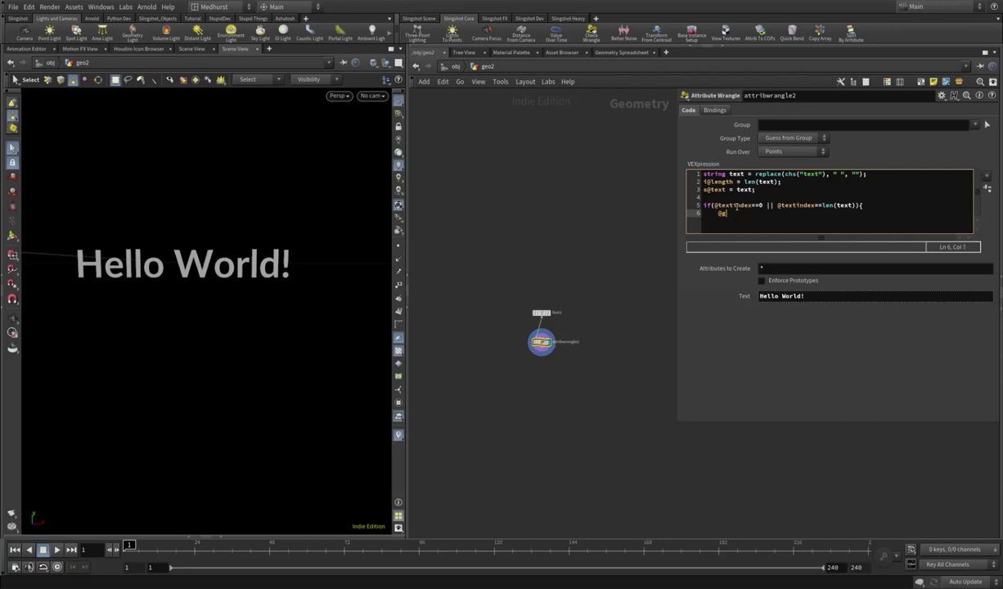
type("roup_ends=1;")
key("Return")
type("} else {")
key("Return")
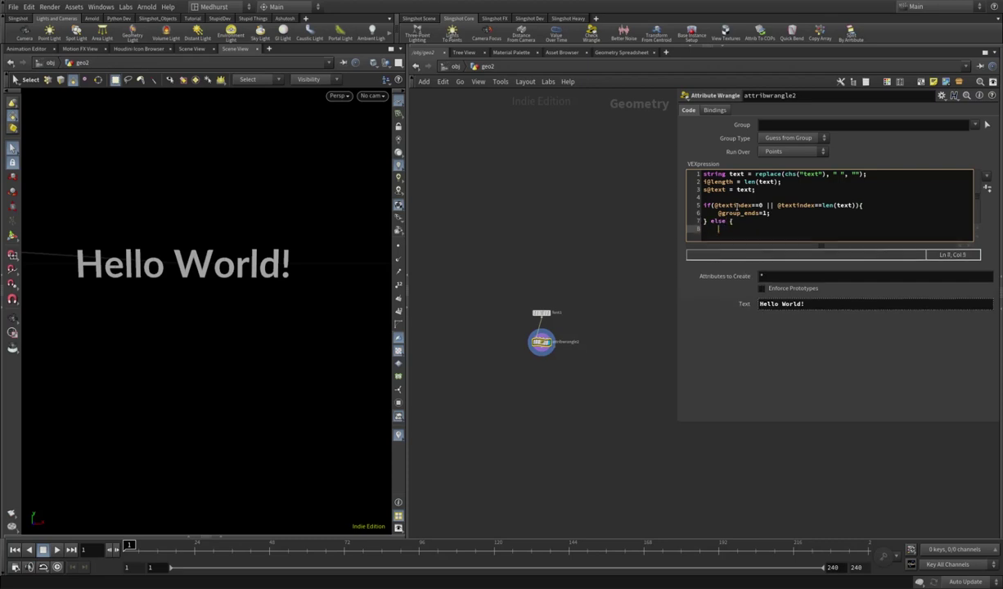
type("@group_middle=1;")
key("Return")
type("}")
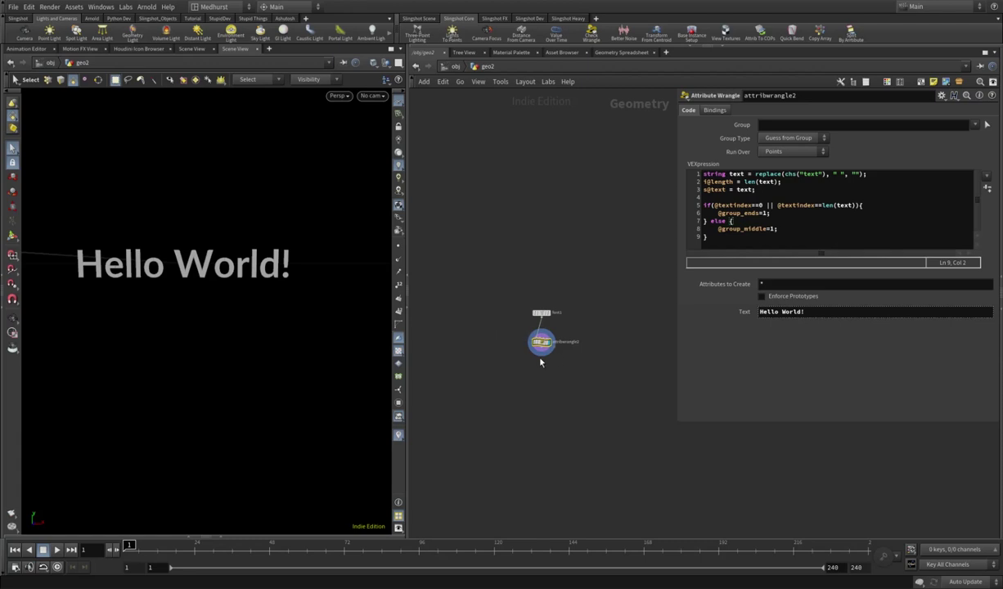
- Add a Blast node just below the attribute wrangle, connected to its output
key("Tab")
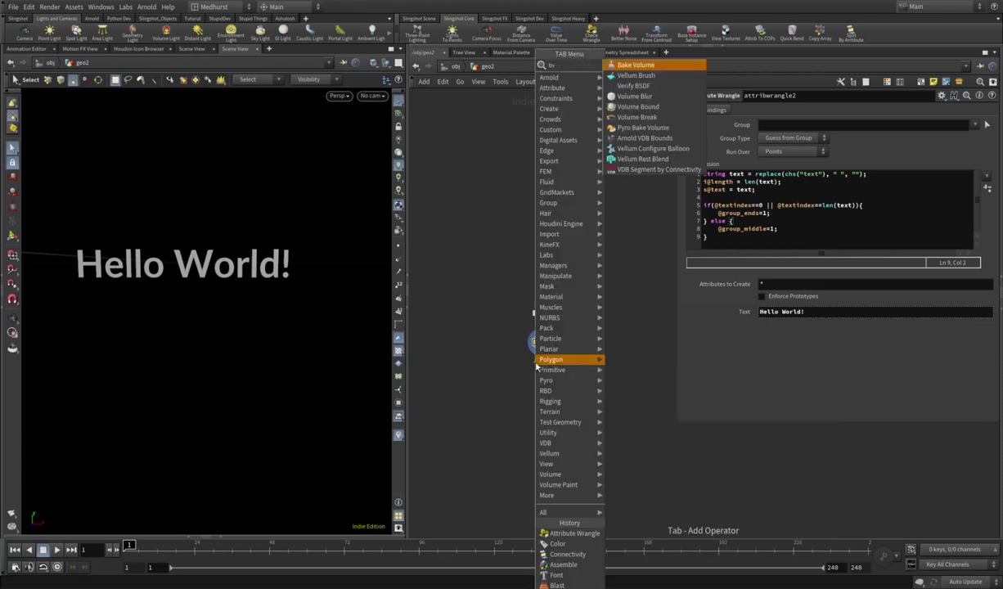
type("bv")
key("BackSpace")
key("BackSpace")
type("bla")
key("Return")
left_click(536, 364)
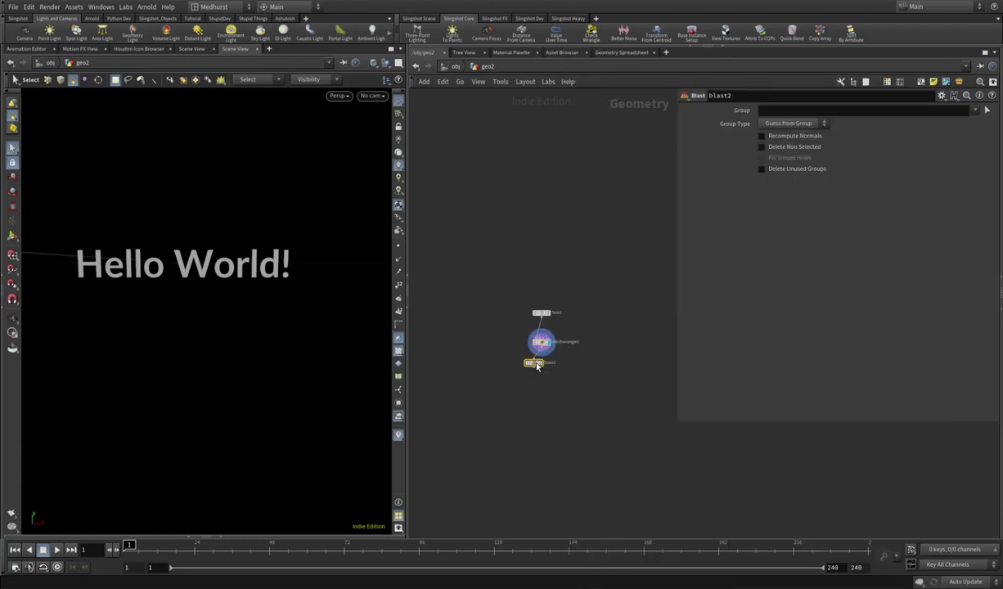
- Set the Blast node to delete the ends group with group type Points, display its result and move it beside the wrangle
left_click(986, 111)
left_click(983, 126)
left_click(542, 362)
left_click_drag(533, 362, 483, 368)
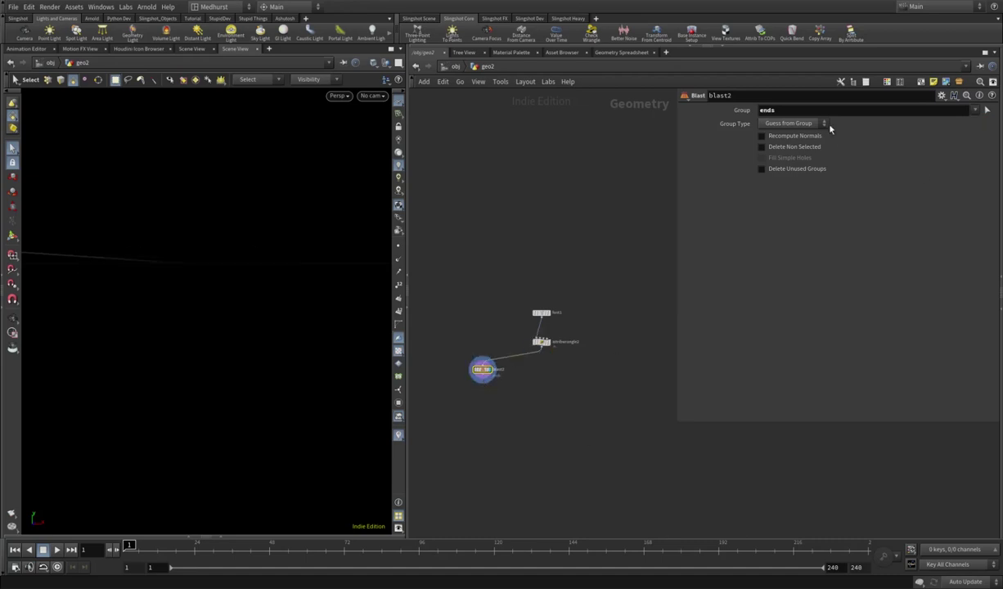
left_click(823, 124)
left_click(781, 164)
- Display the attribute wrangle's output and inspect its node information for the attributes and point groups
left_click(543, 342)
left_click(553, 331)
left_click(526, 342)
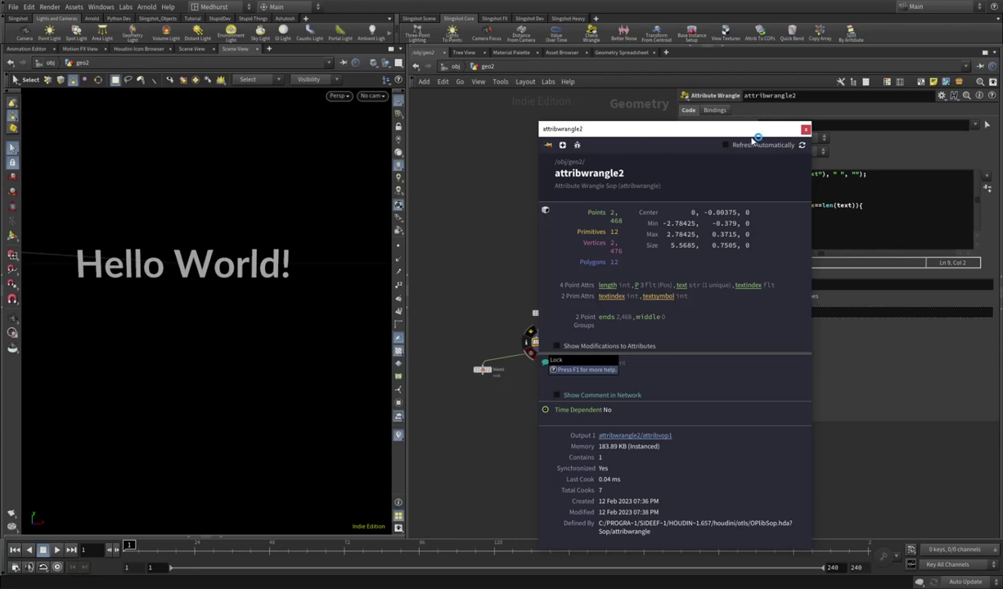
left_click_drag(727, 134, 483, 104)
left_click(562, 100)
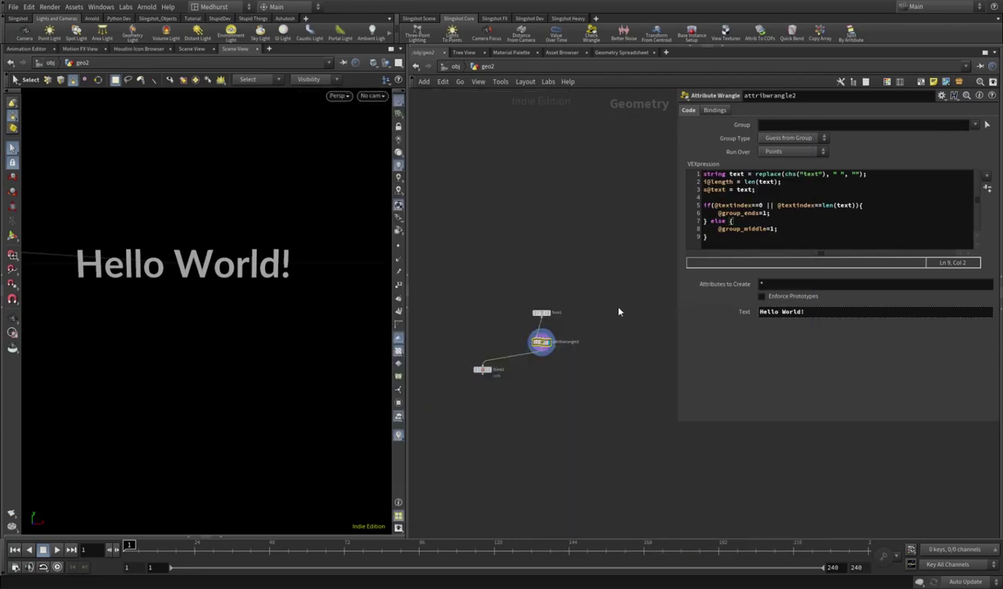
- Insert an Attribute Promote node between the font node and the attribute wrangle
key("Tab")
type("attribpromote")
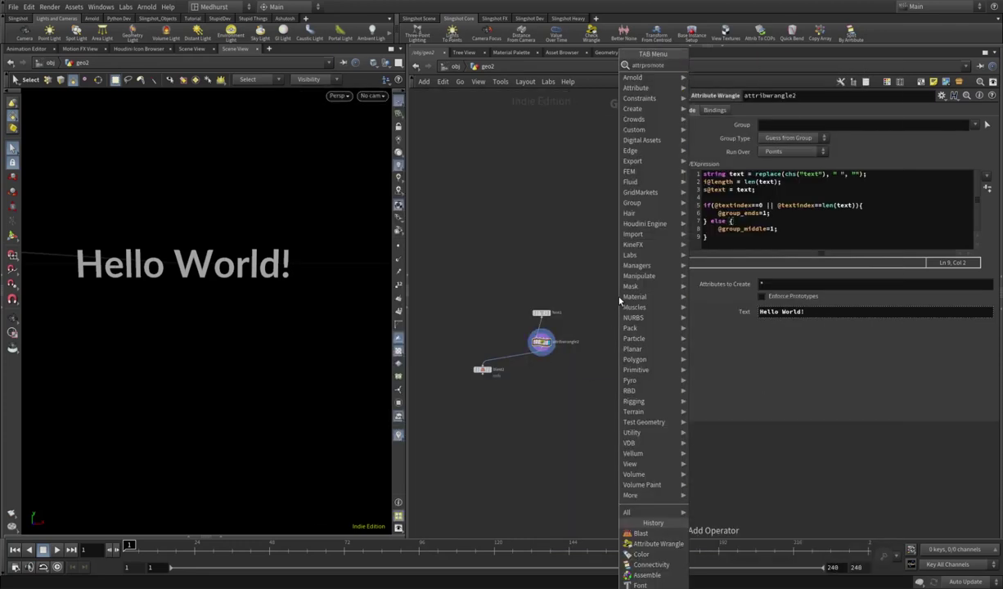
key("Return")
left_click(542, 330)
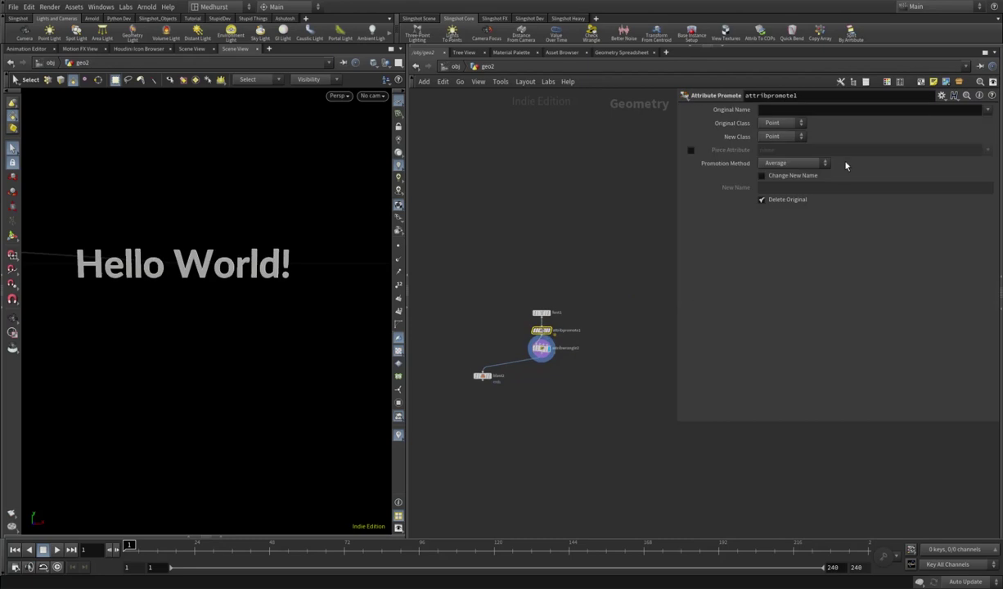
- Promote the textindex attribute from Primitive to Point class and display the result of the Blast node that removes the ends group
left_click(797, 124)
left_click(796, 143)
left_click(988, 109)
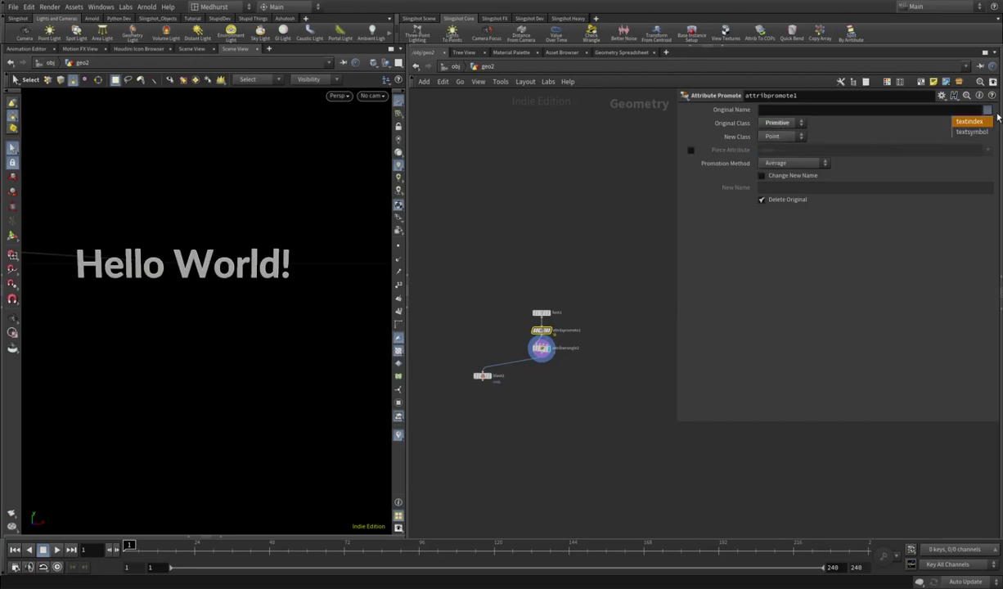
left_click(986, 122)
left_click(790, 163)
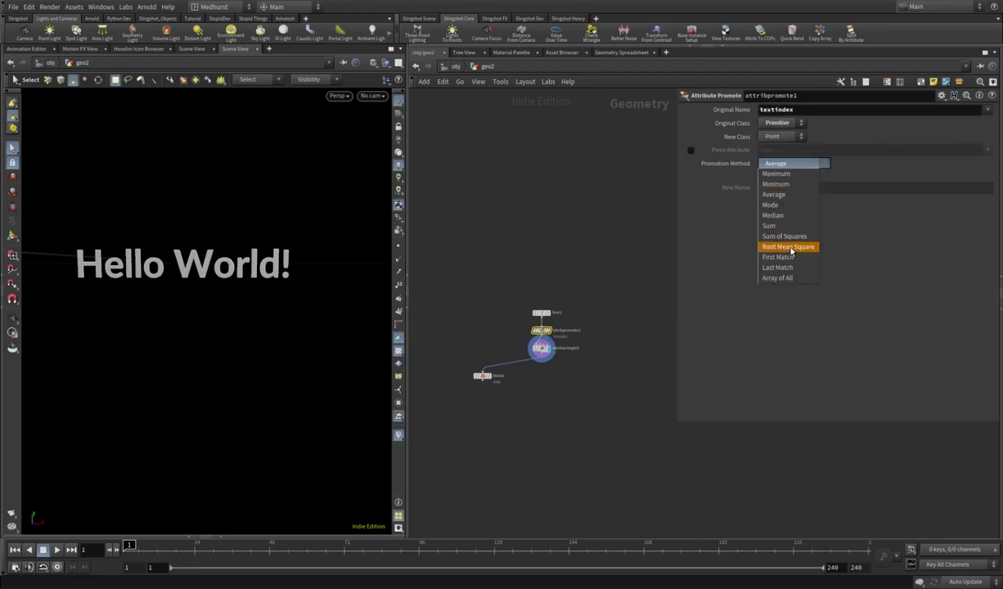
left_click(765, 251)
left_click(477, 376)
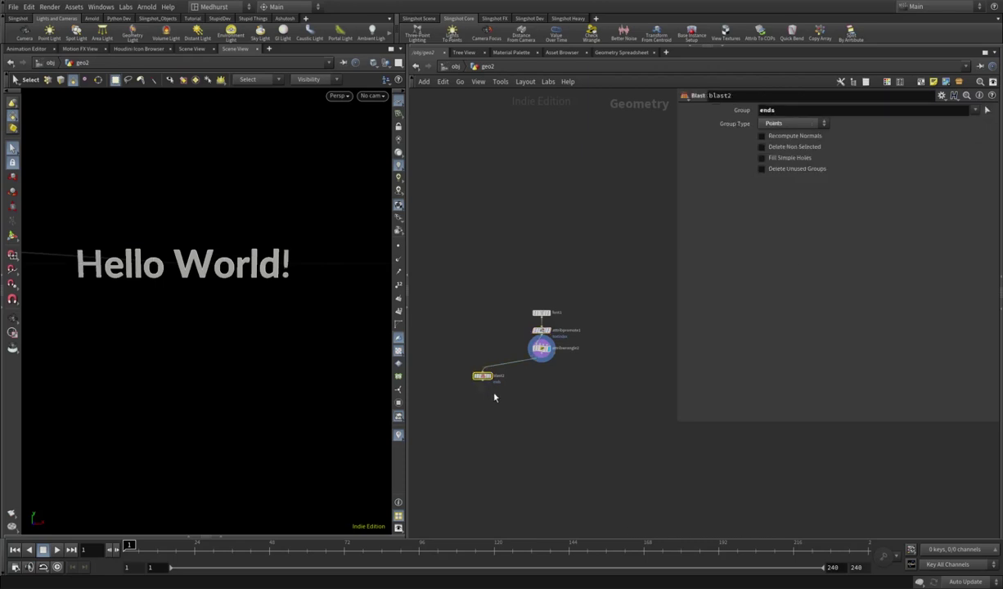
left_click(489, 375)
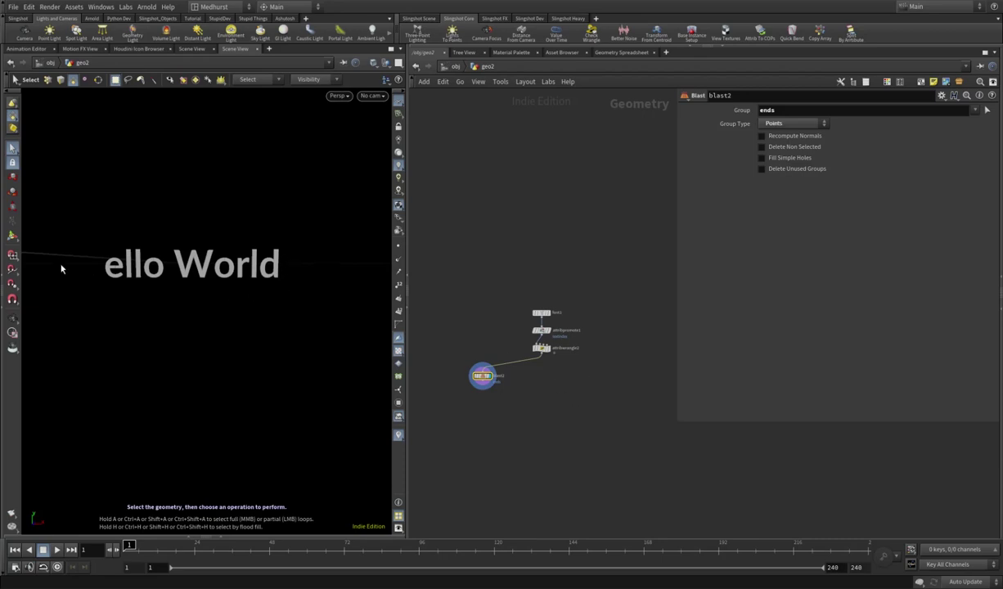
- Branch a second Blast node off the attribute wrangle, set it to delete the middle group and display its result
key("Tab")
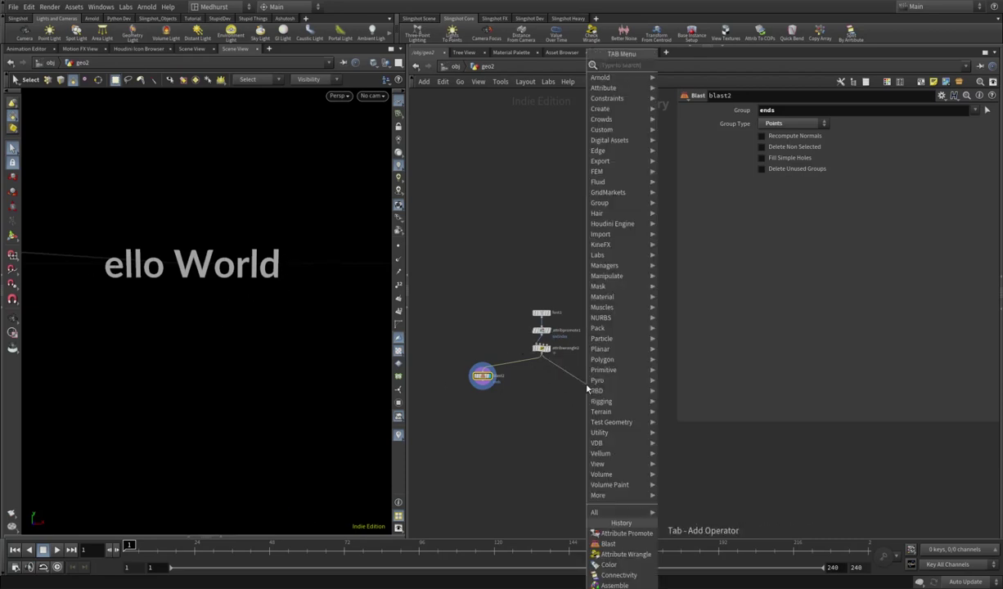
type("blast")
key("Return")
left_click(586, 385)
left_click(974, 109)
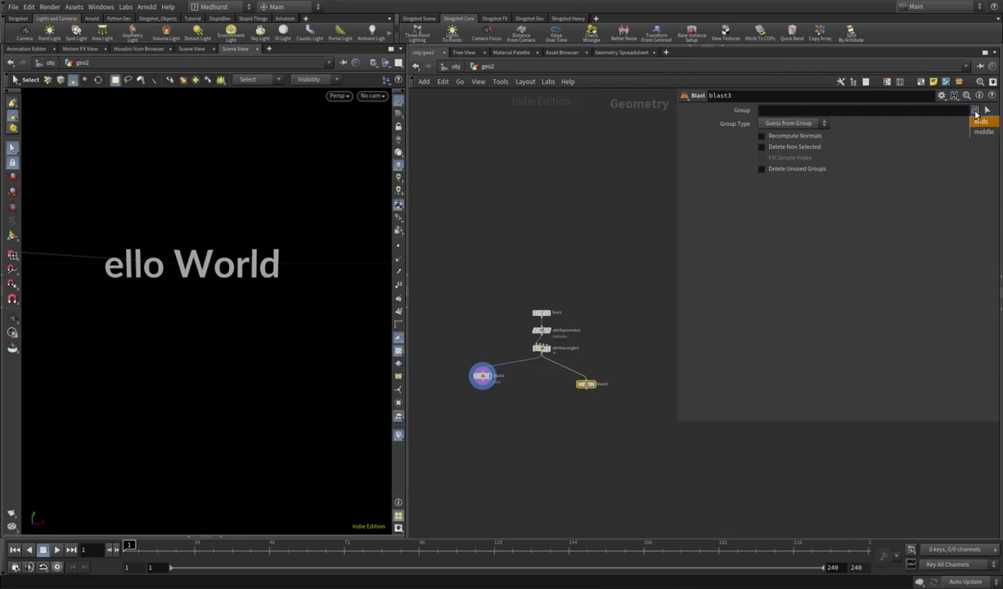
left_click(985, 117)
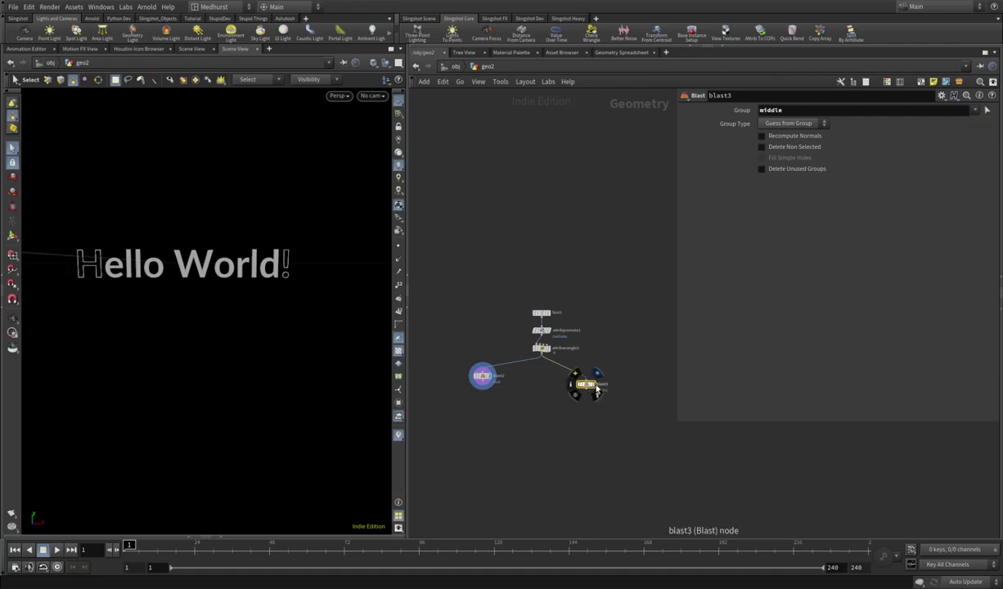
left_click(593, 385)
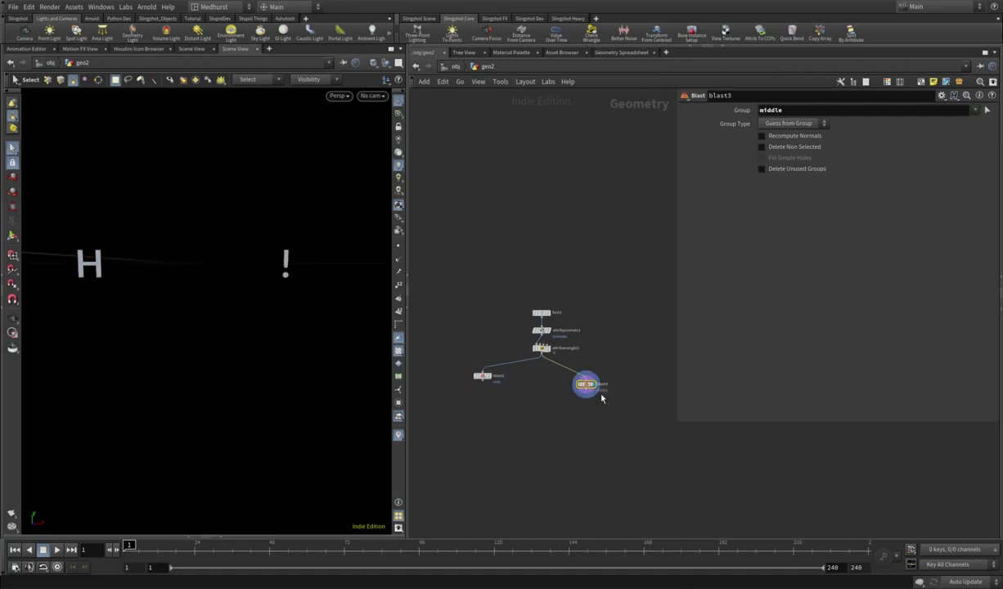
- Line up the two Blast nodes side by side beneath the attribute wrangle and check the remaining letters in the viewport
left_click_drag(587, 386, 582, 378)
left_click_drag(483, 376, 509, 376)
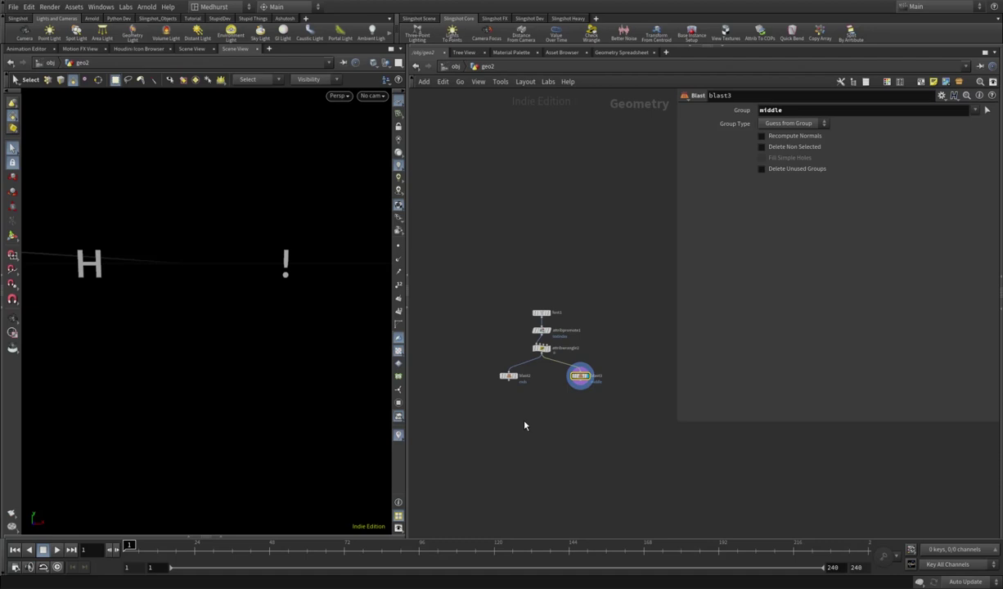
key("Escape")
left_click_drag(213, 238, 213, 255)
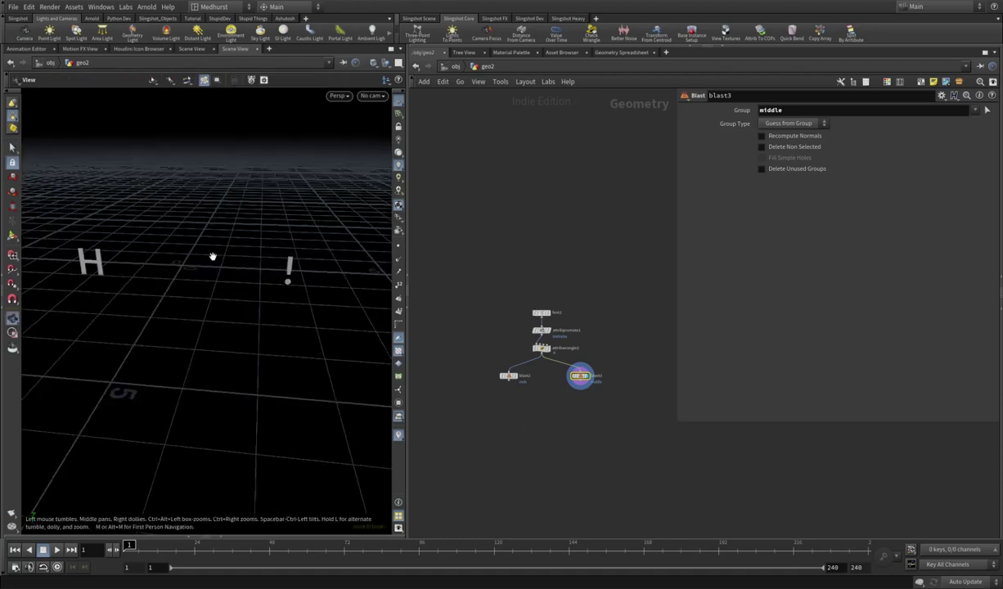
key("s")
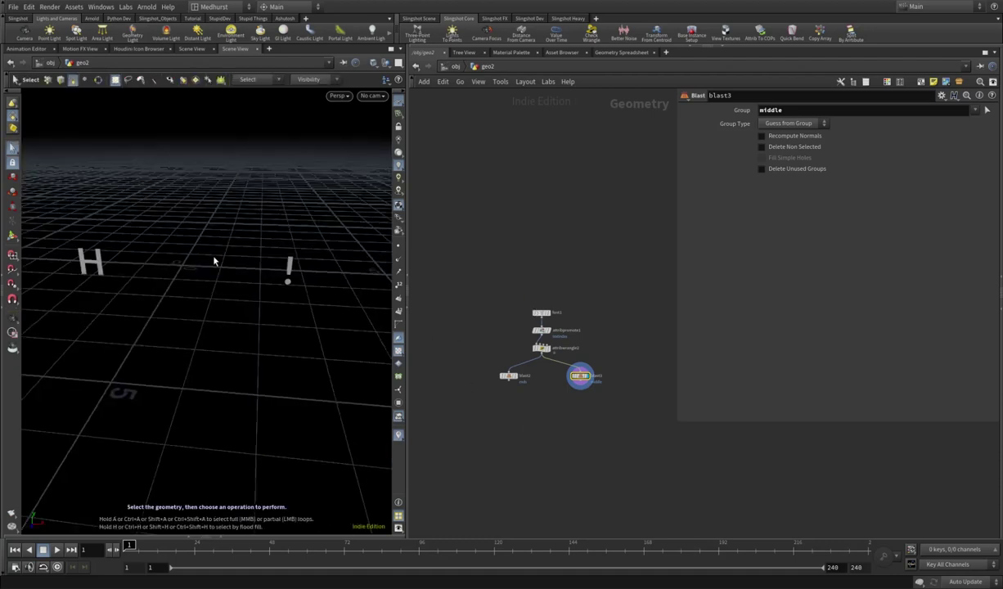